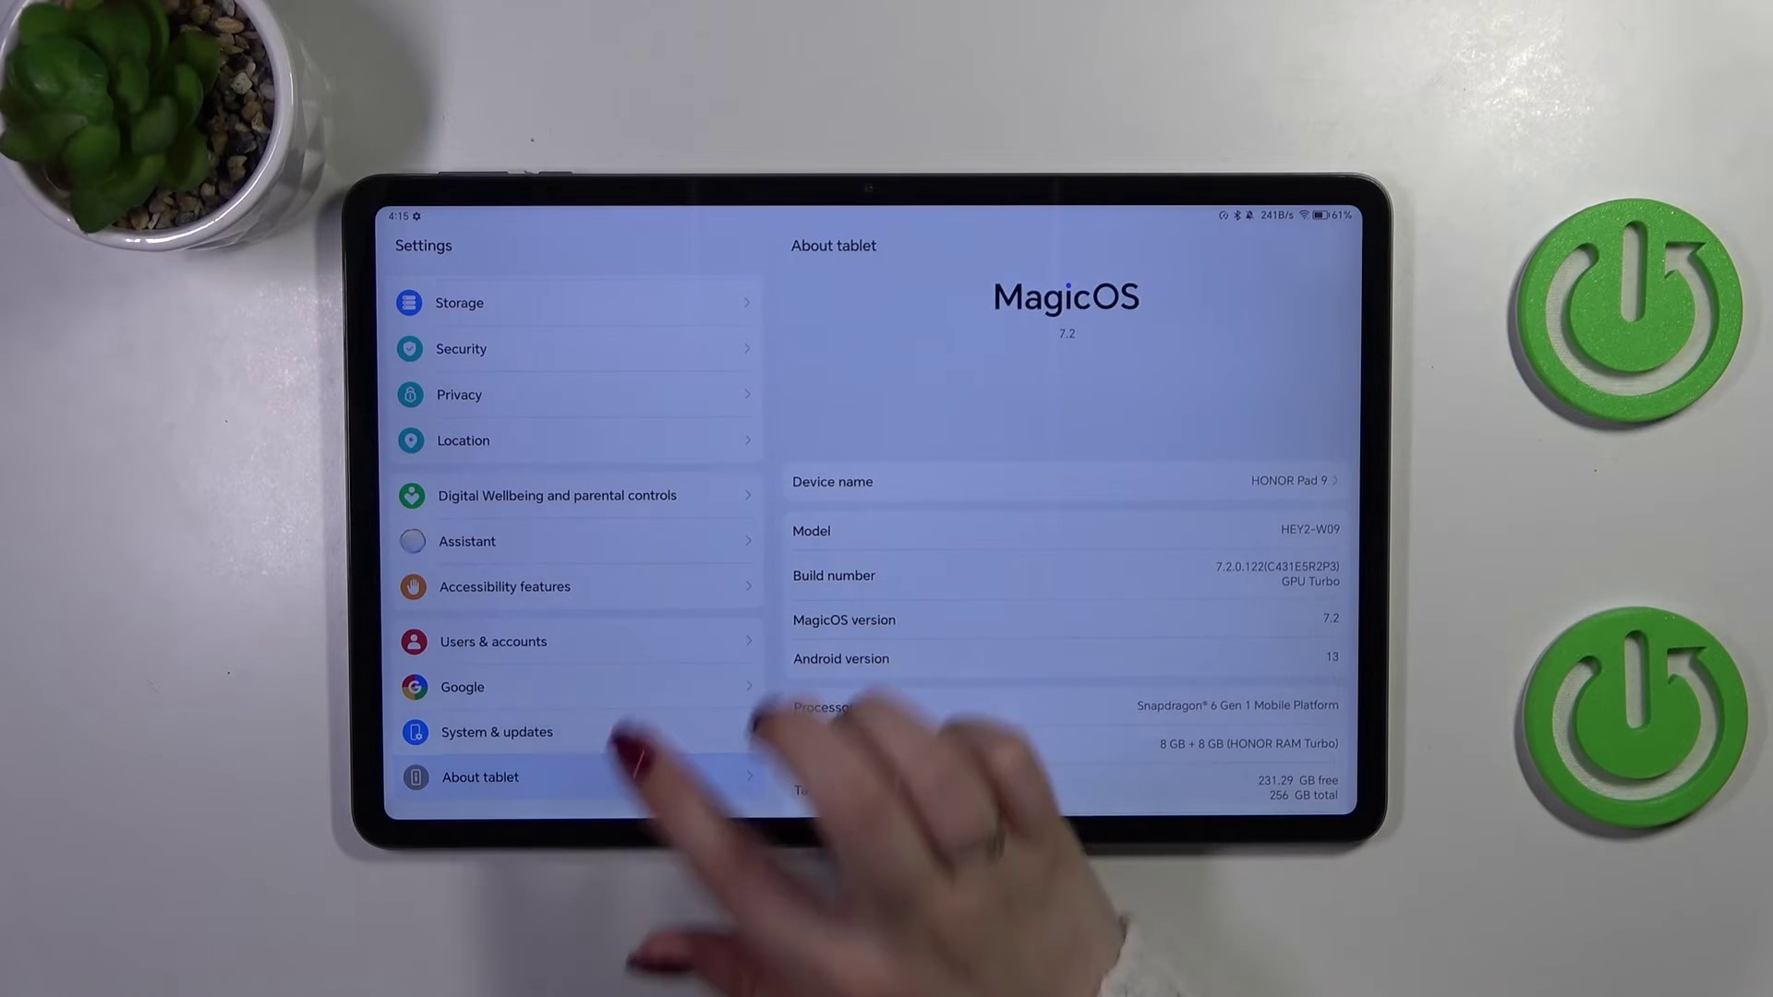
Step: Open System & updates from the Settings sidebar to find the new Developer options entry
{"action": "left_click", "coordinate": [497, 732]}
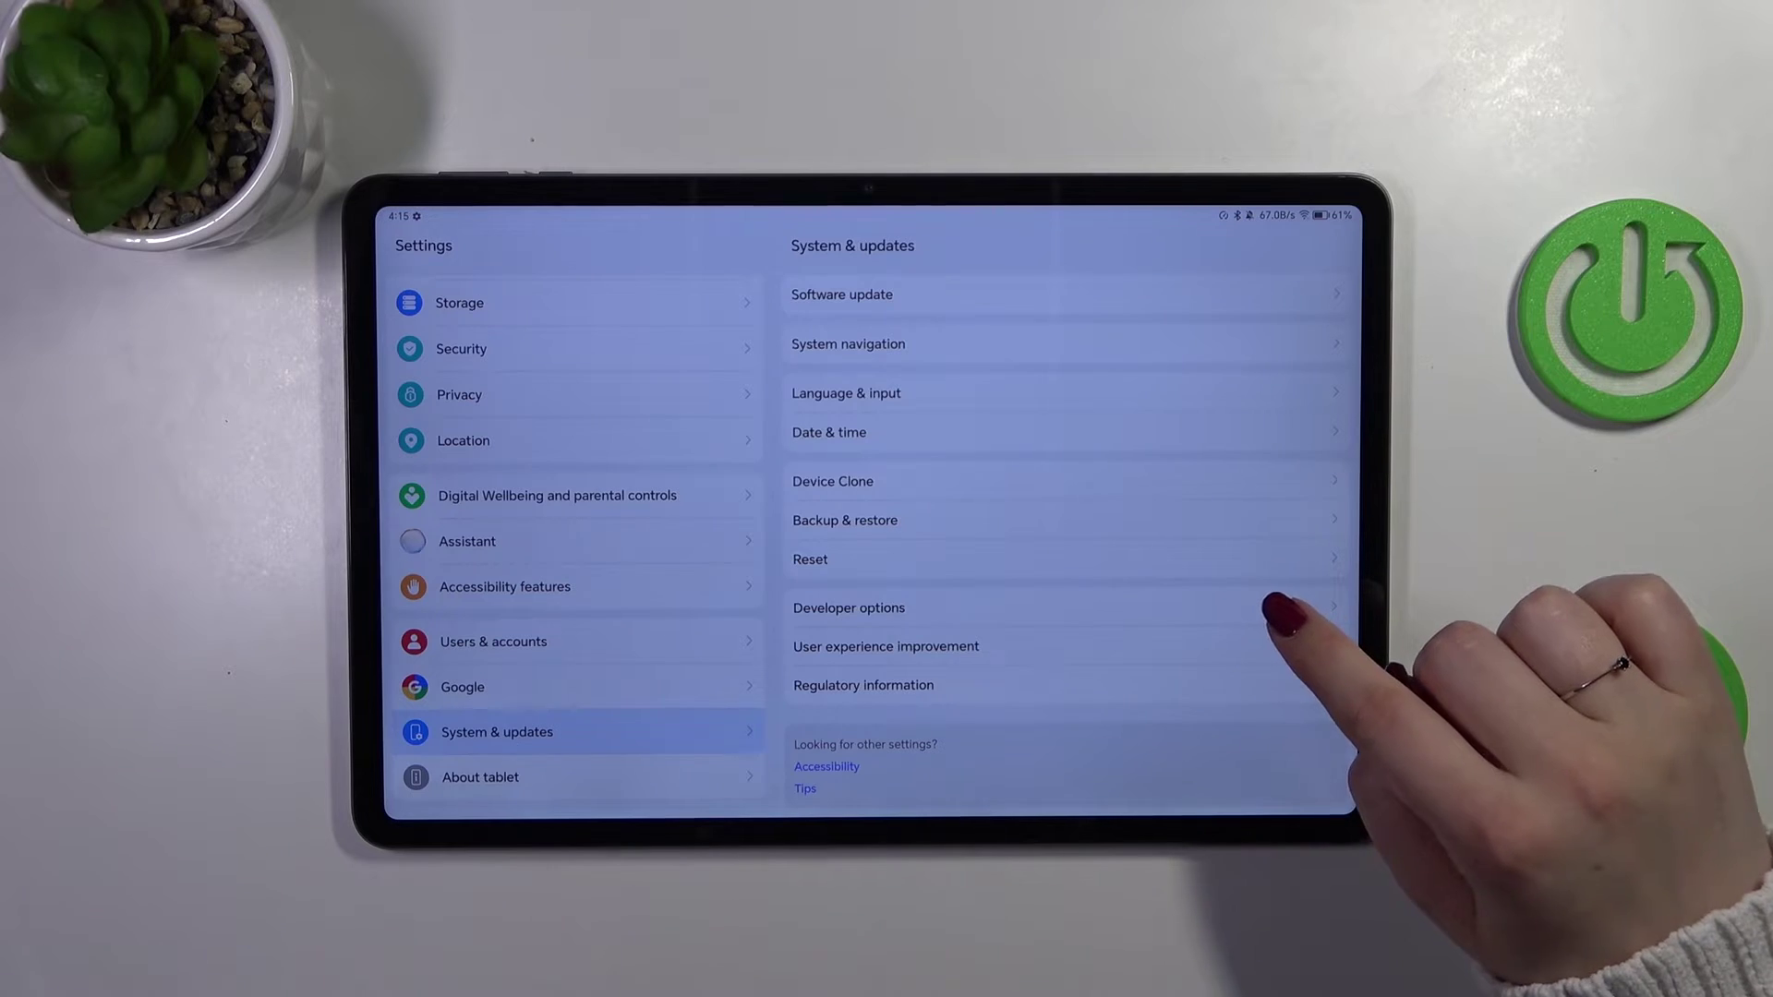
Step: Open Developer options from the System & updates page
{"action": "left_click", "coordinate": [1240, 609]}
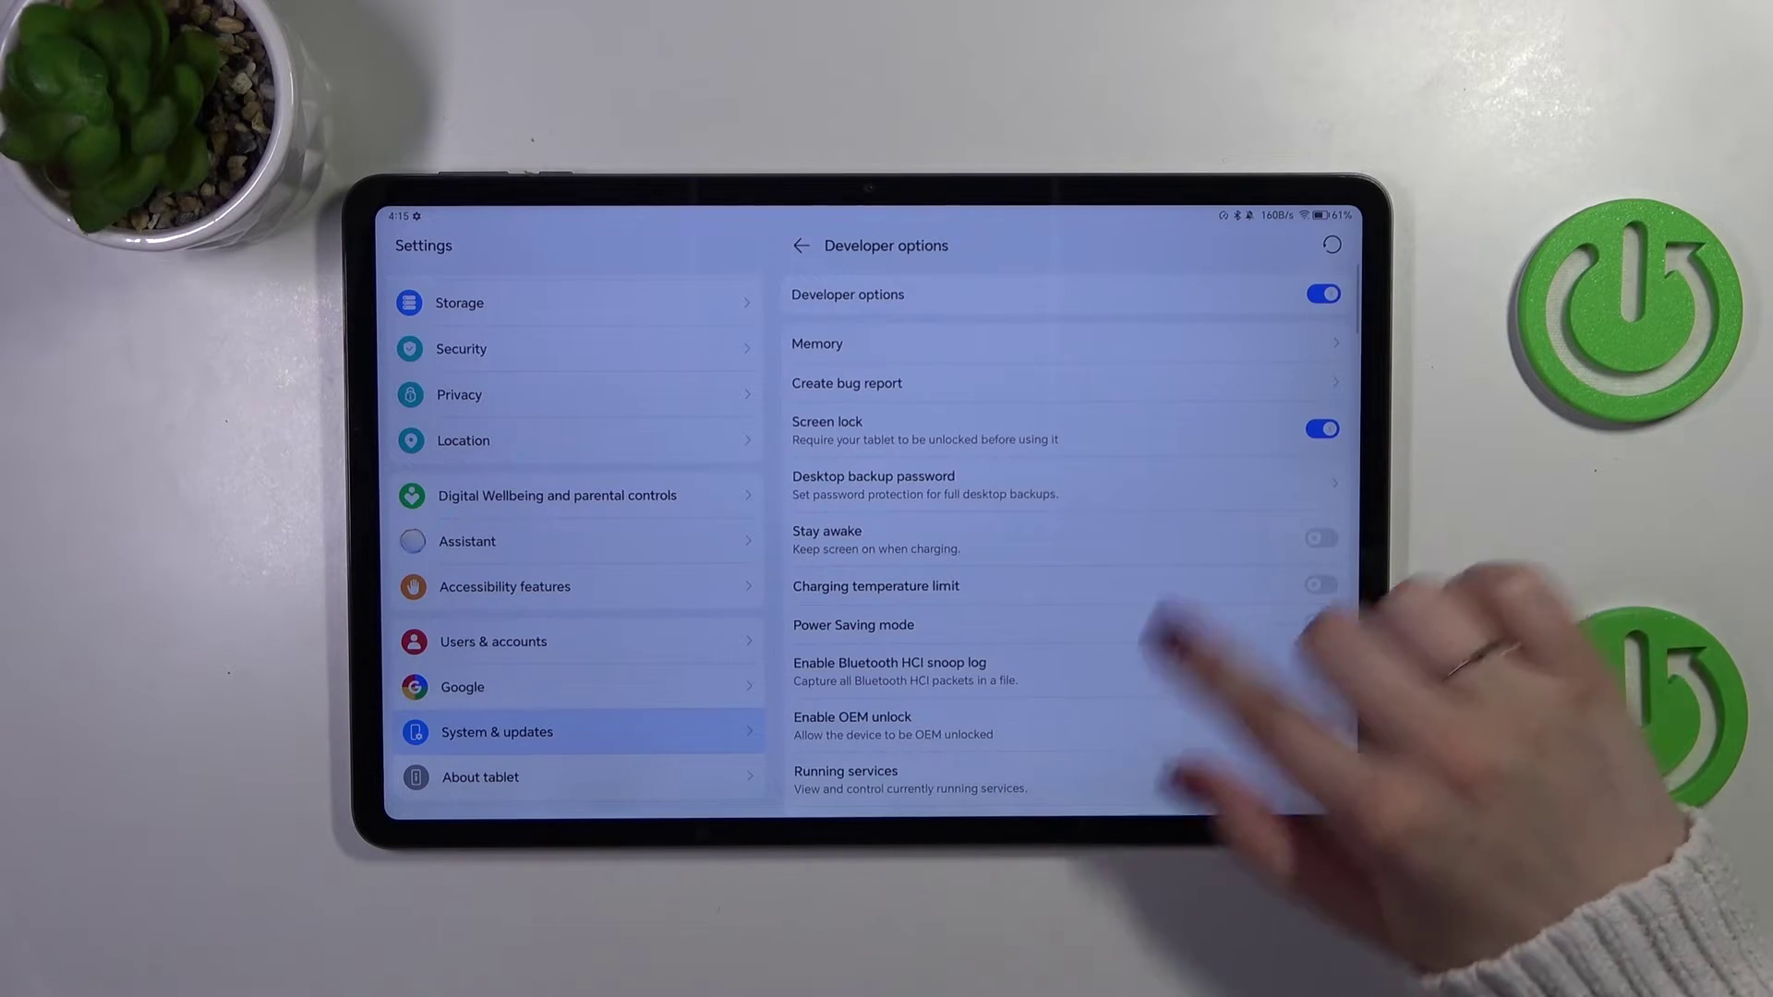
{"action": "scroll", "coordinate": [1248, 623], "scroll_direction": "down", "scroll_amount": 5}
{"action": "scroll", "coordinate": [1178, 624], "scroll_direction": "down", "scroll_amount": 5}
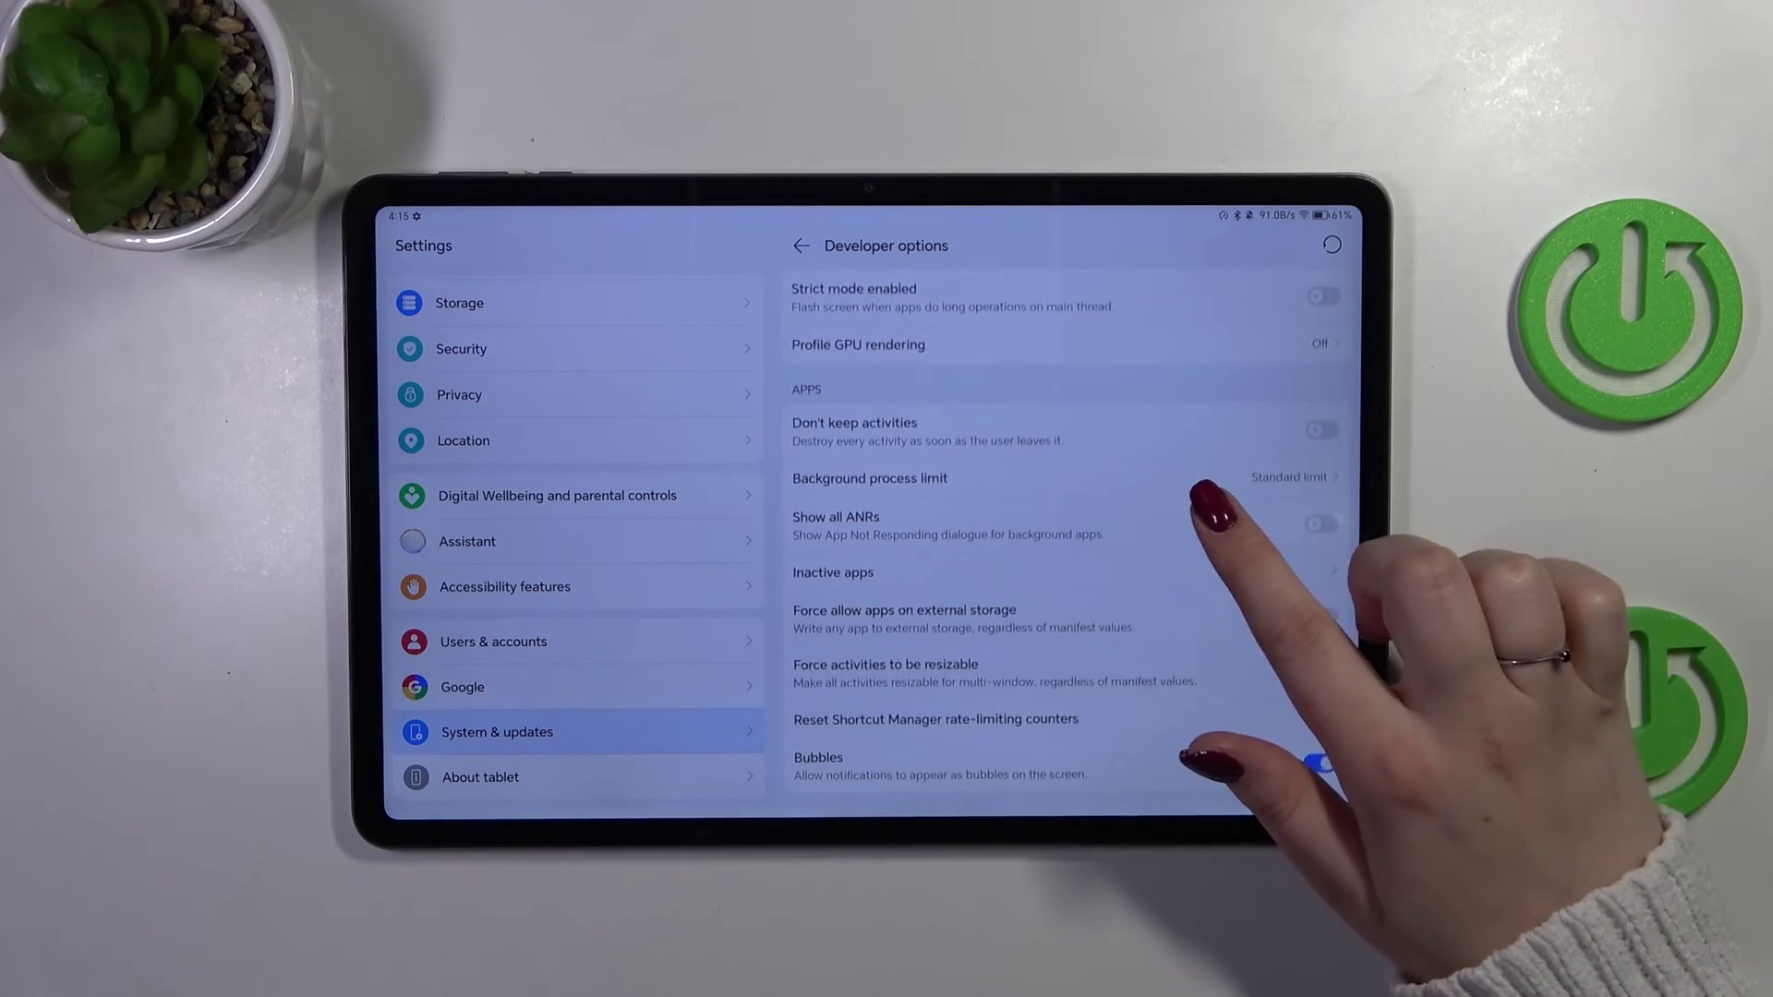
{"action": "scroll", "coordinate": [1177, 624], "scroll_direction": "up", "scroll_amount": 4}
{"action": "scroll", "coordinate": [1150, 623], "scroll_direction": "down", "scroll_amount": 5}
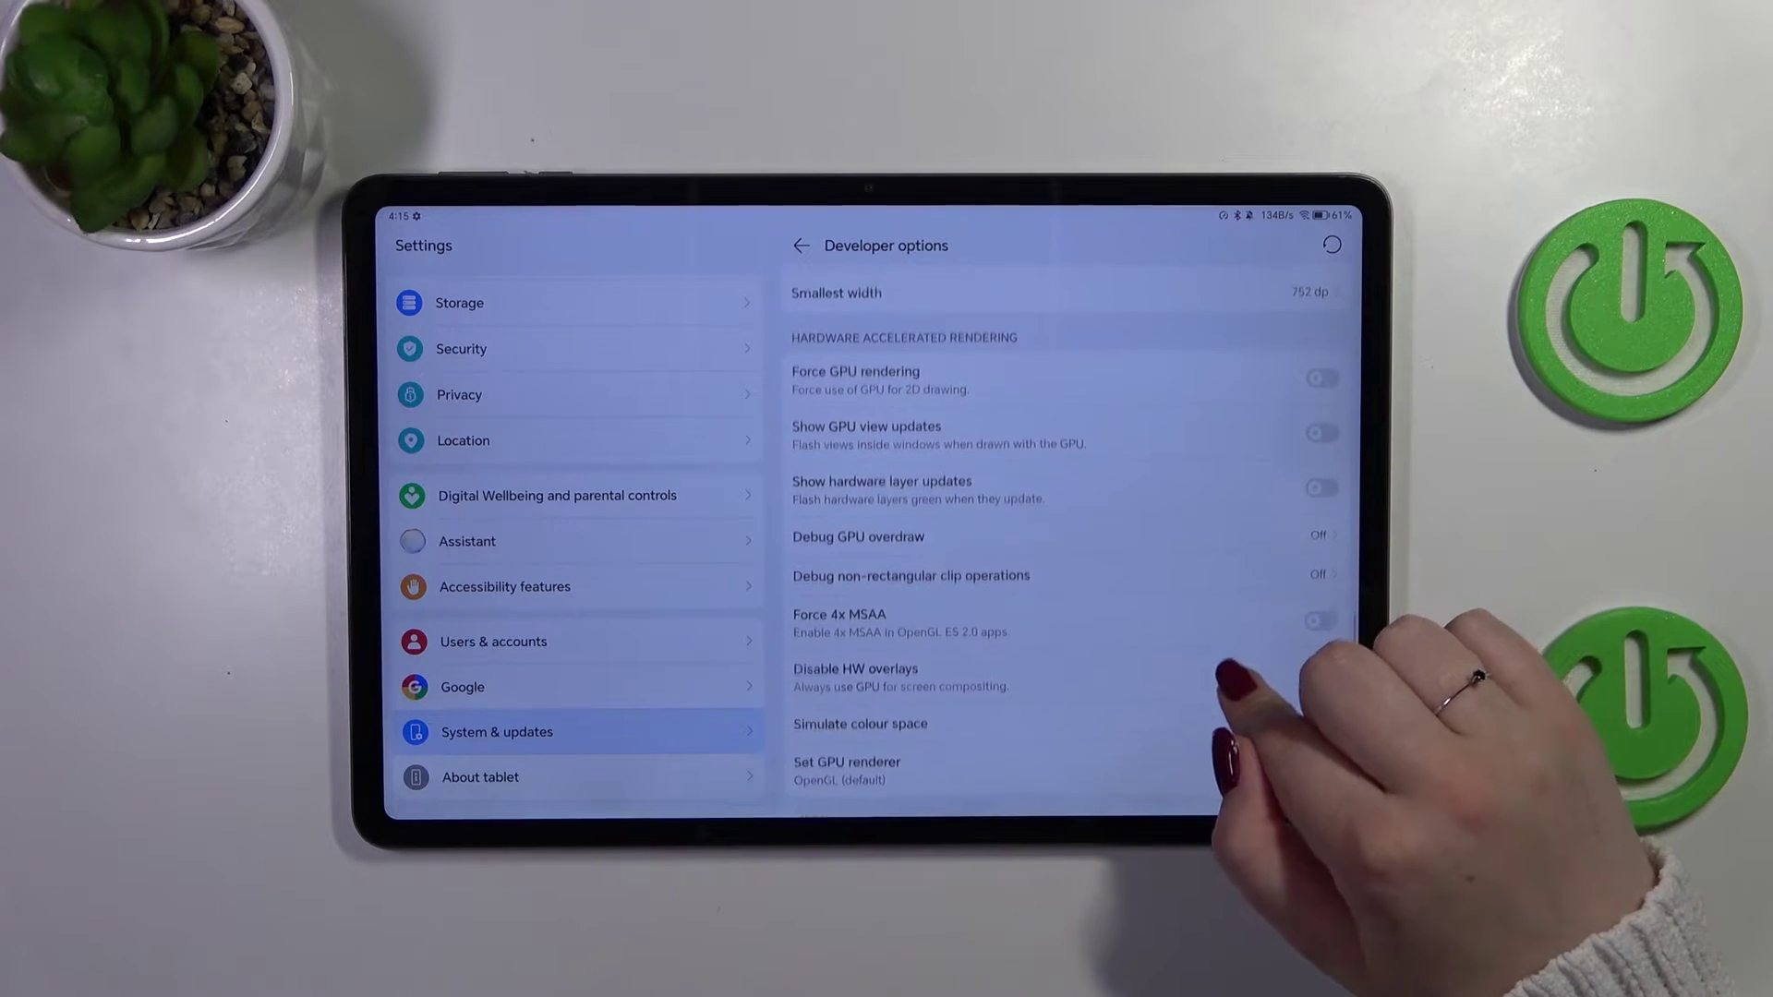
{"action": "scroll", "coordinate": [1247, 581], "scroll_direction": "up", "scroll_amount": 2}
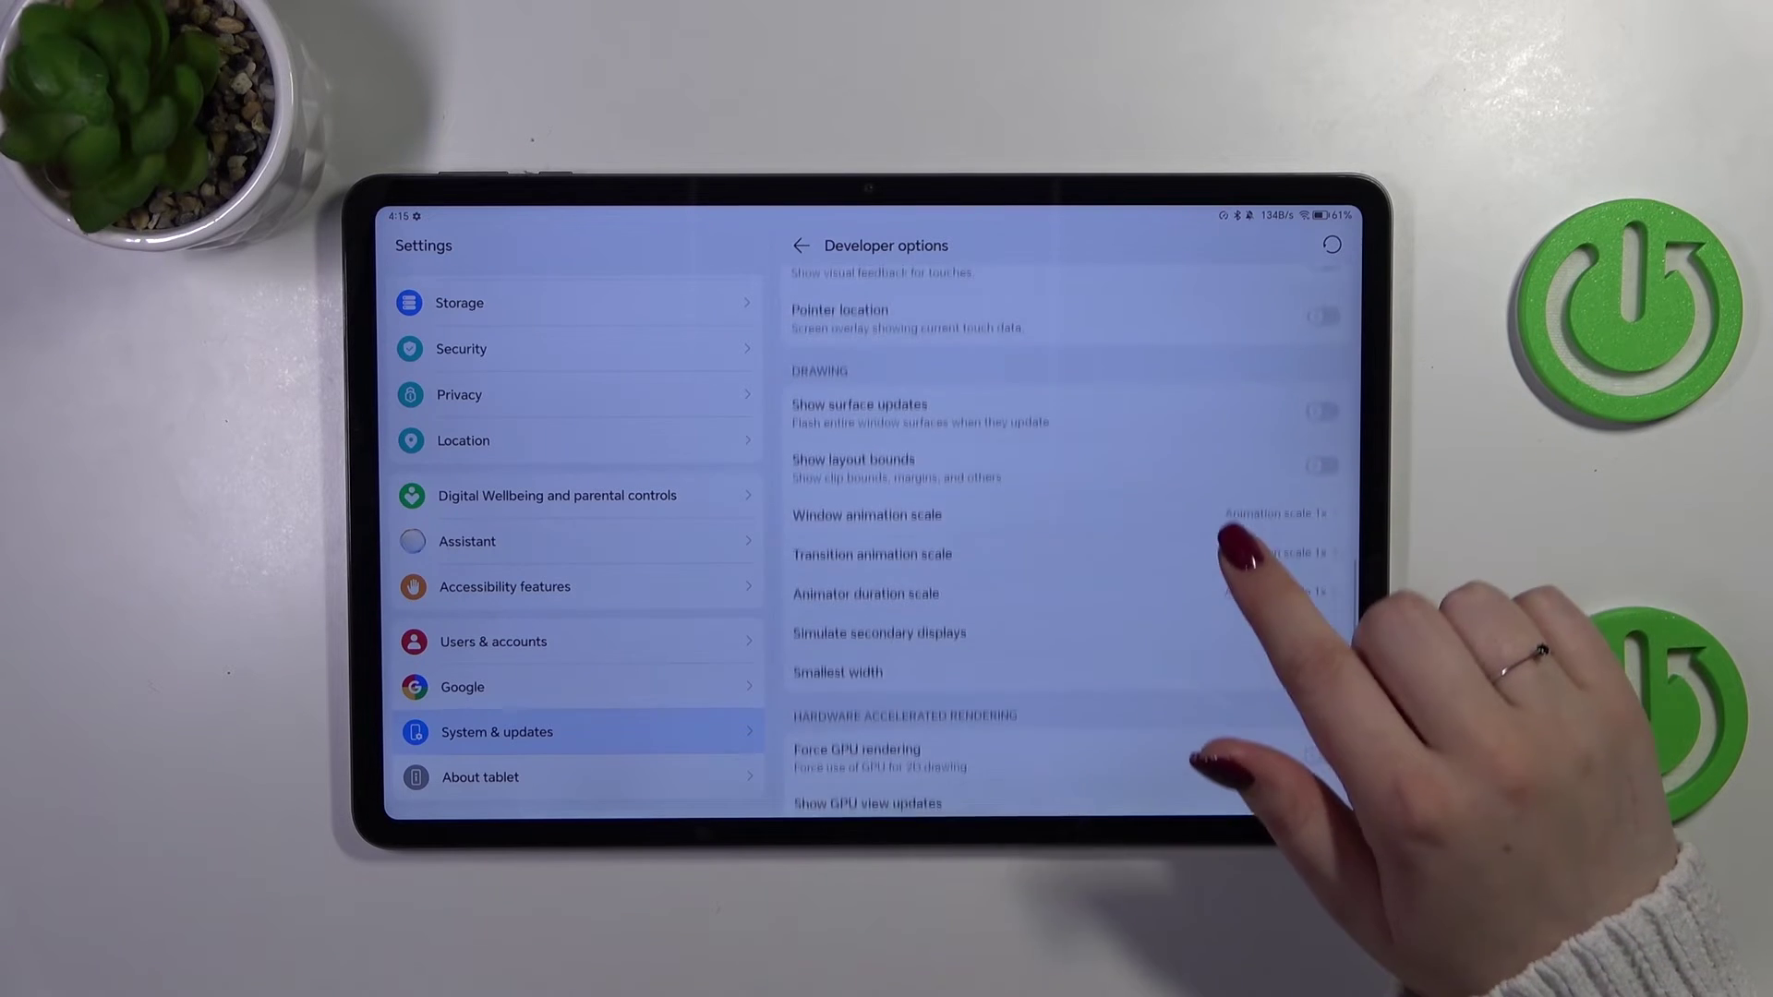
{"action": "scroll", "coordinate": [1240, 548], "scroll_direction": "up", "scroll_amount": 2}
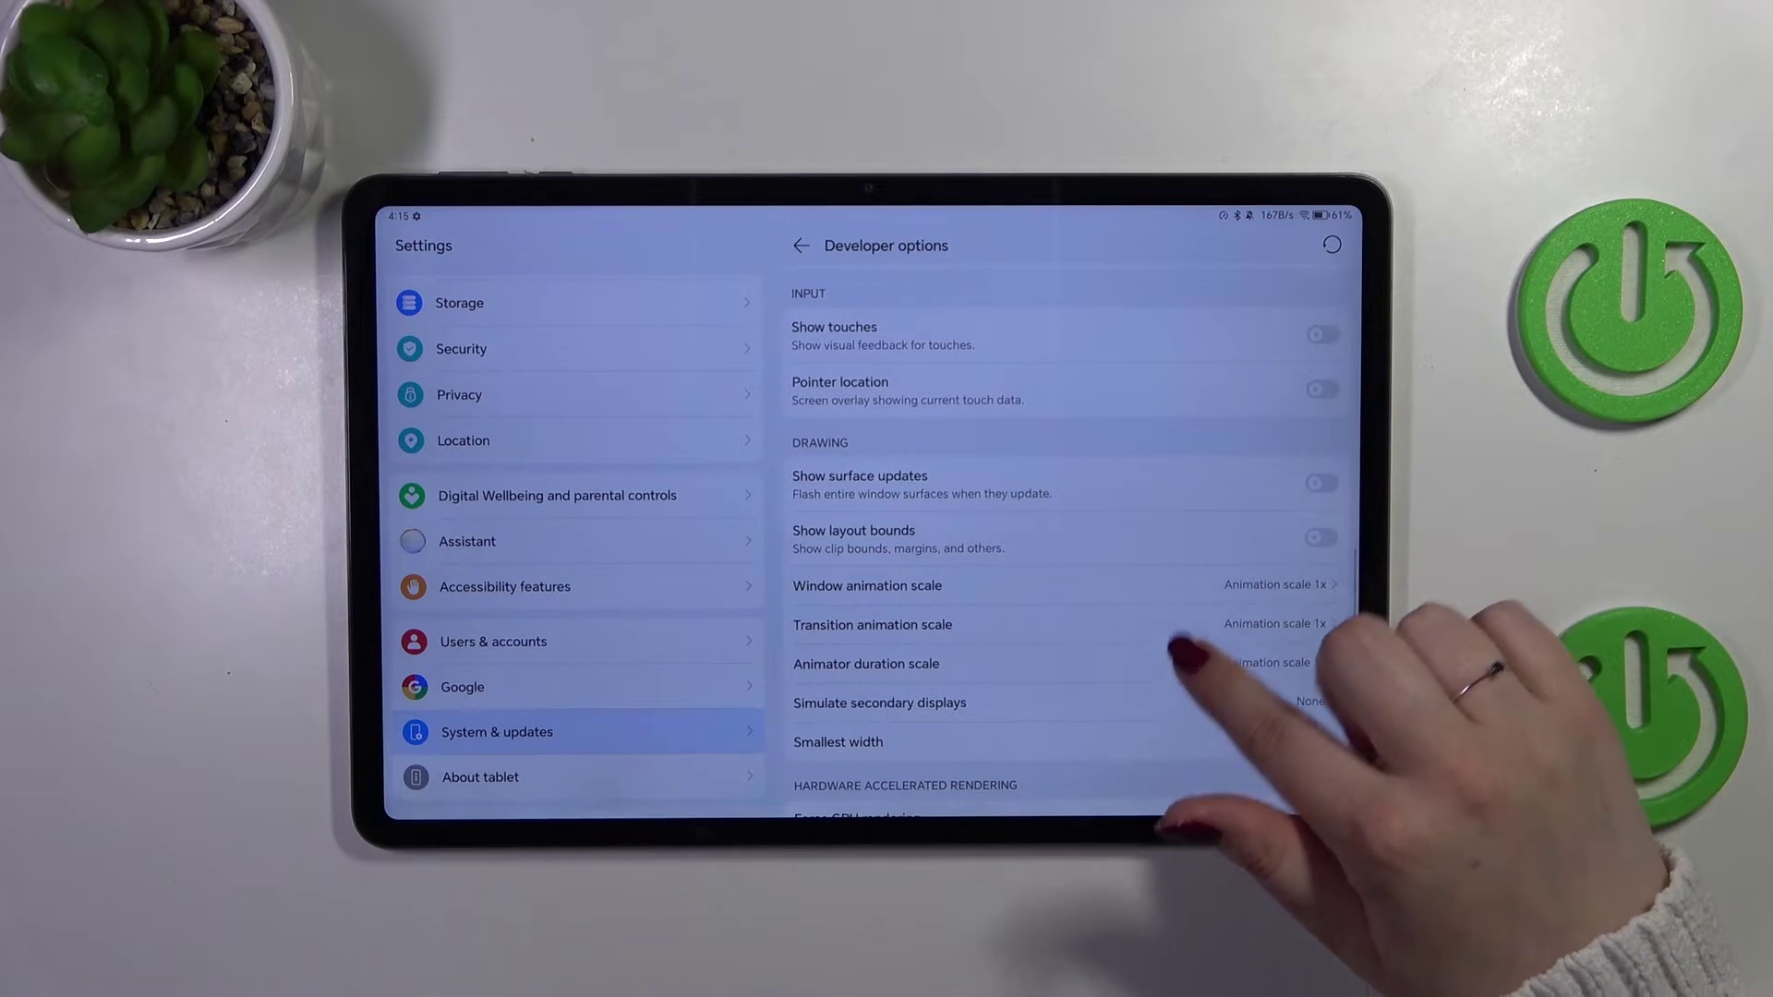
{"action": "scroll", "coordinate": [1211, 554], "scroll_direction": "up", "scroll_amount": 2}
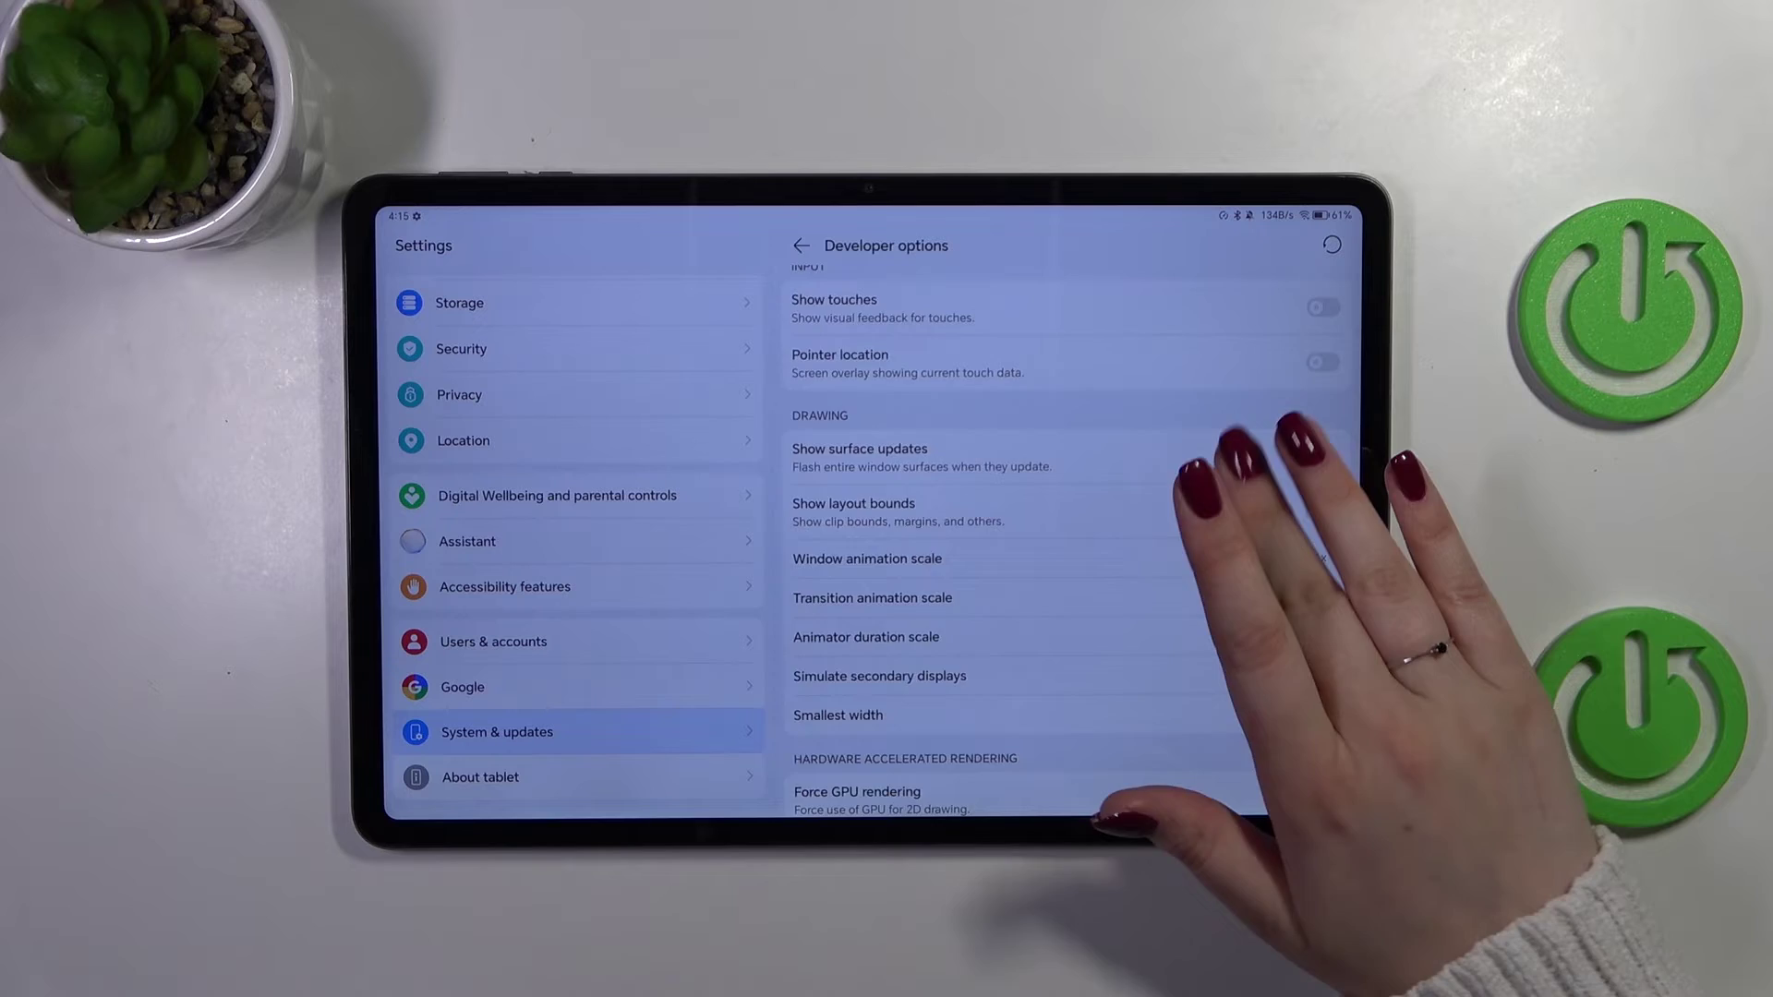
{"action": "scroll", "coordinate": [1220, 554], "scroll_direction": "up", "scroll_amount": 5}
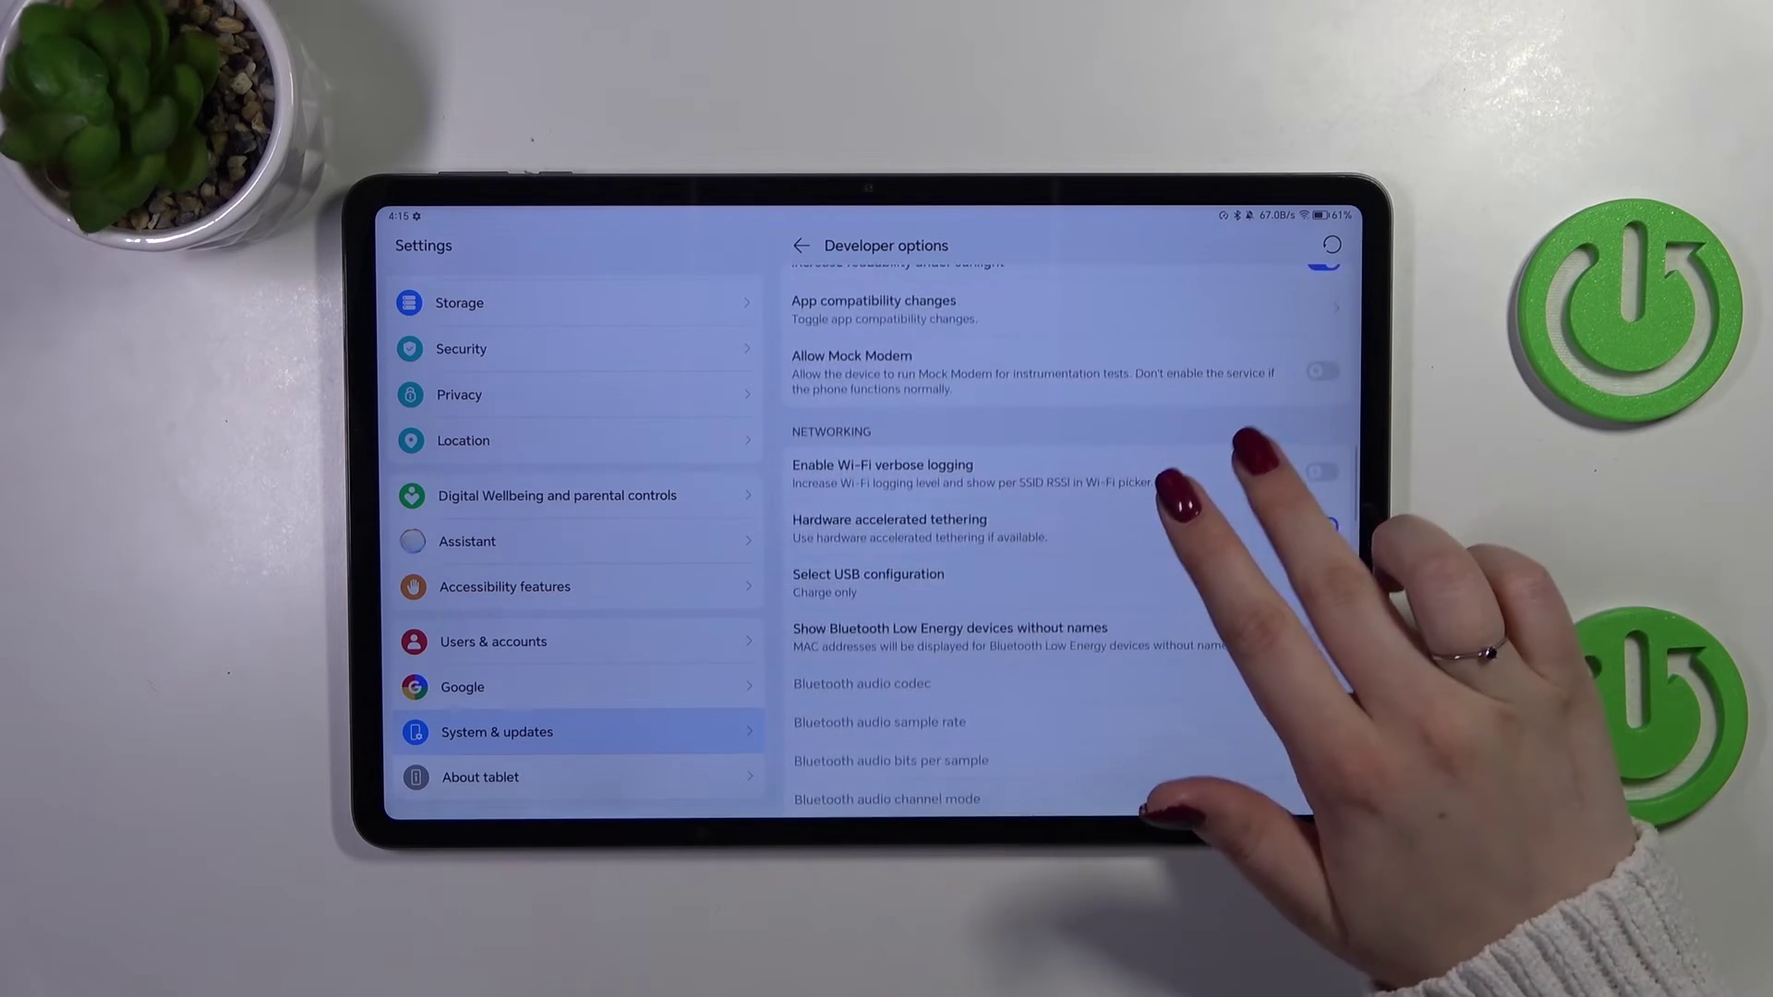
{"action": "scroll", "coordinate": [1205, 555], "scroll_direction": "up", "scroll_amount": 5}
{"action": "scroll", "coordinate": [1136, 623], "scroll_direction": "up", "scroll_amount": 3}
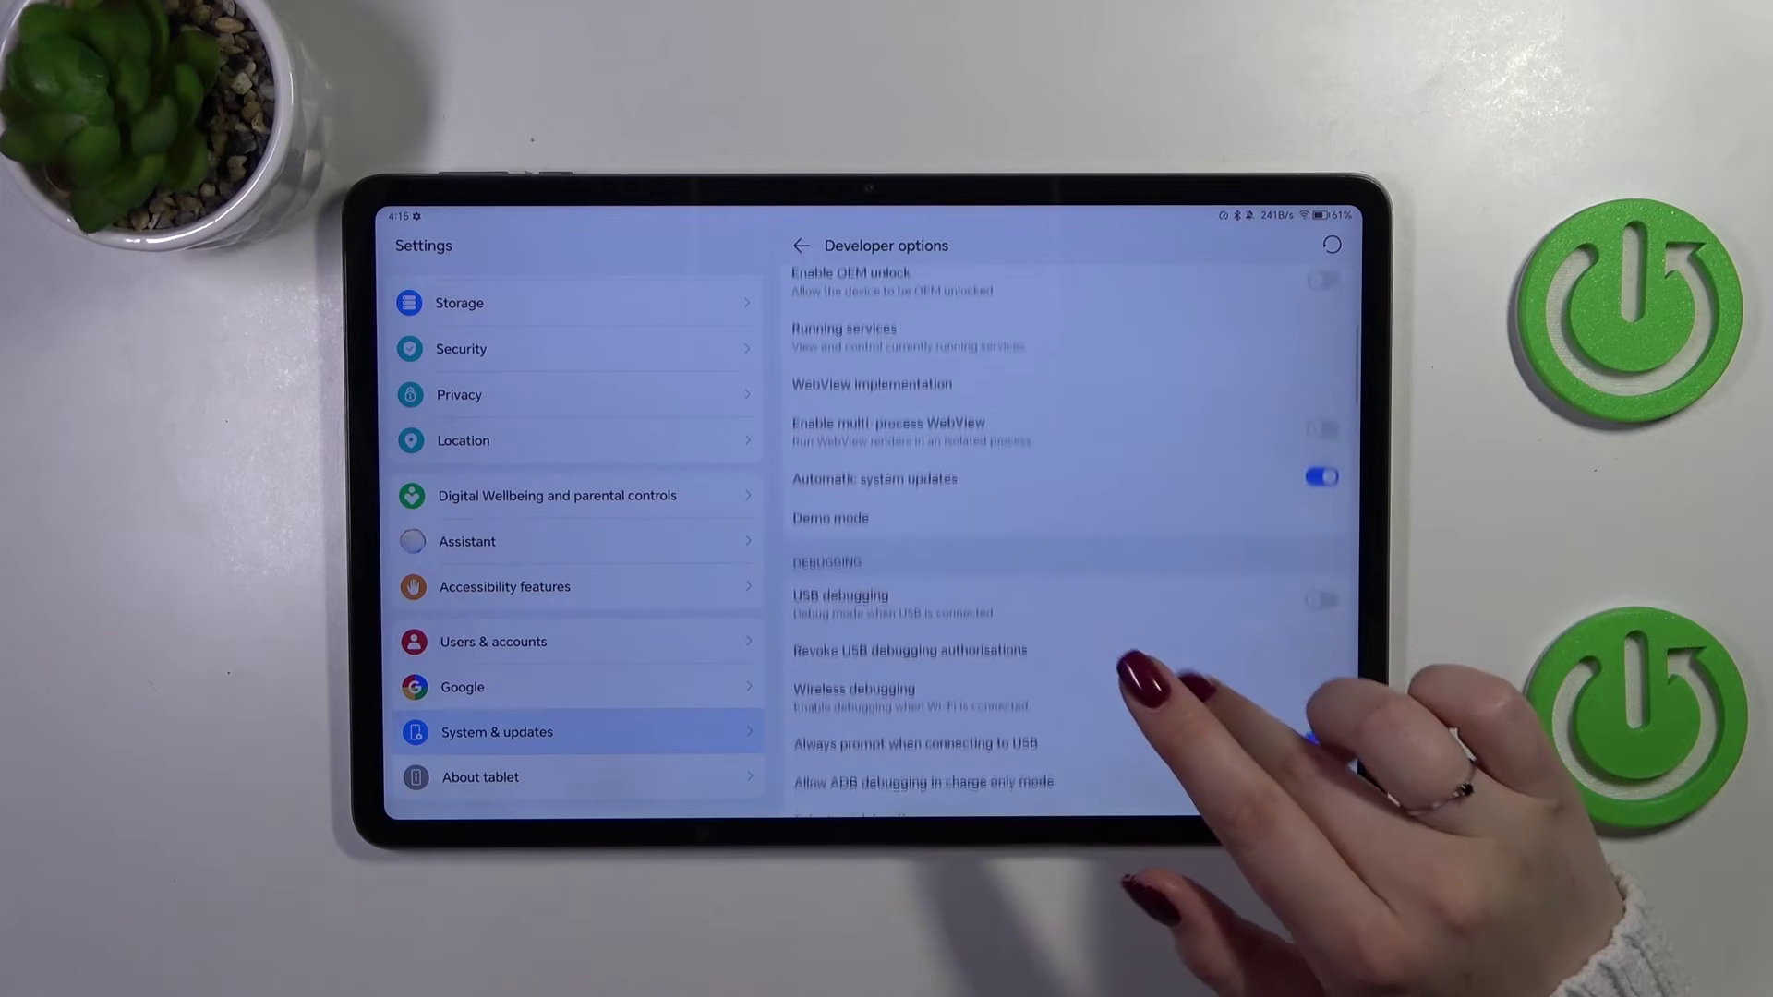
{"action": "scroll", "coordinate": [1151, 624], "scroll_direction": "down", "scroll_amount": 5}
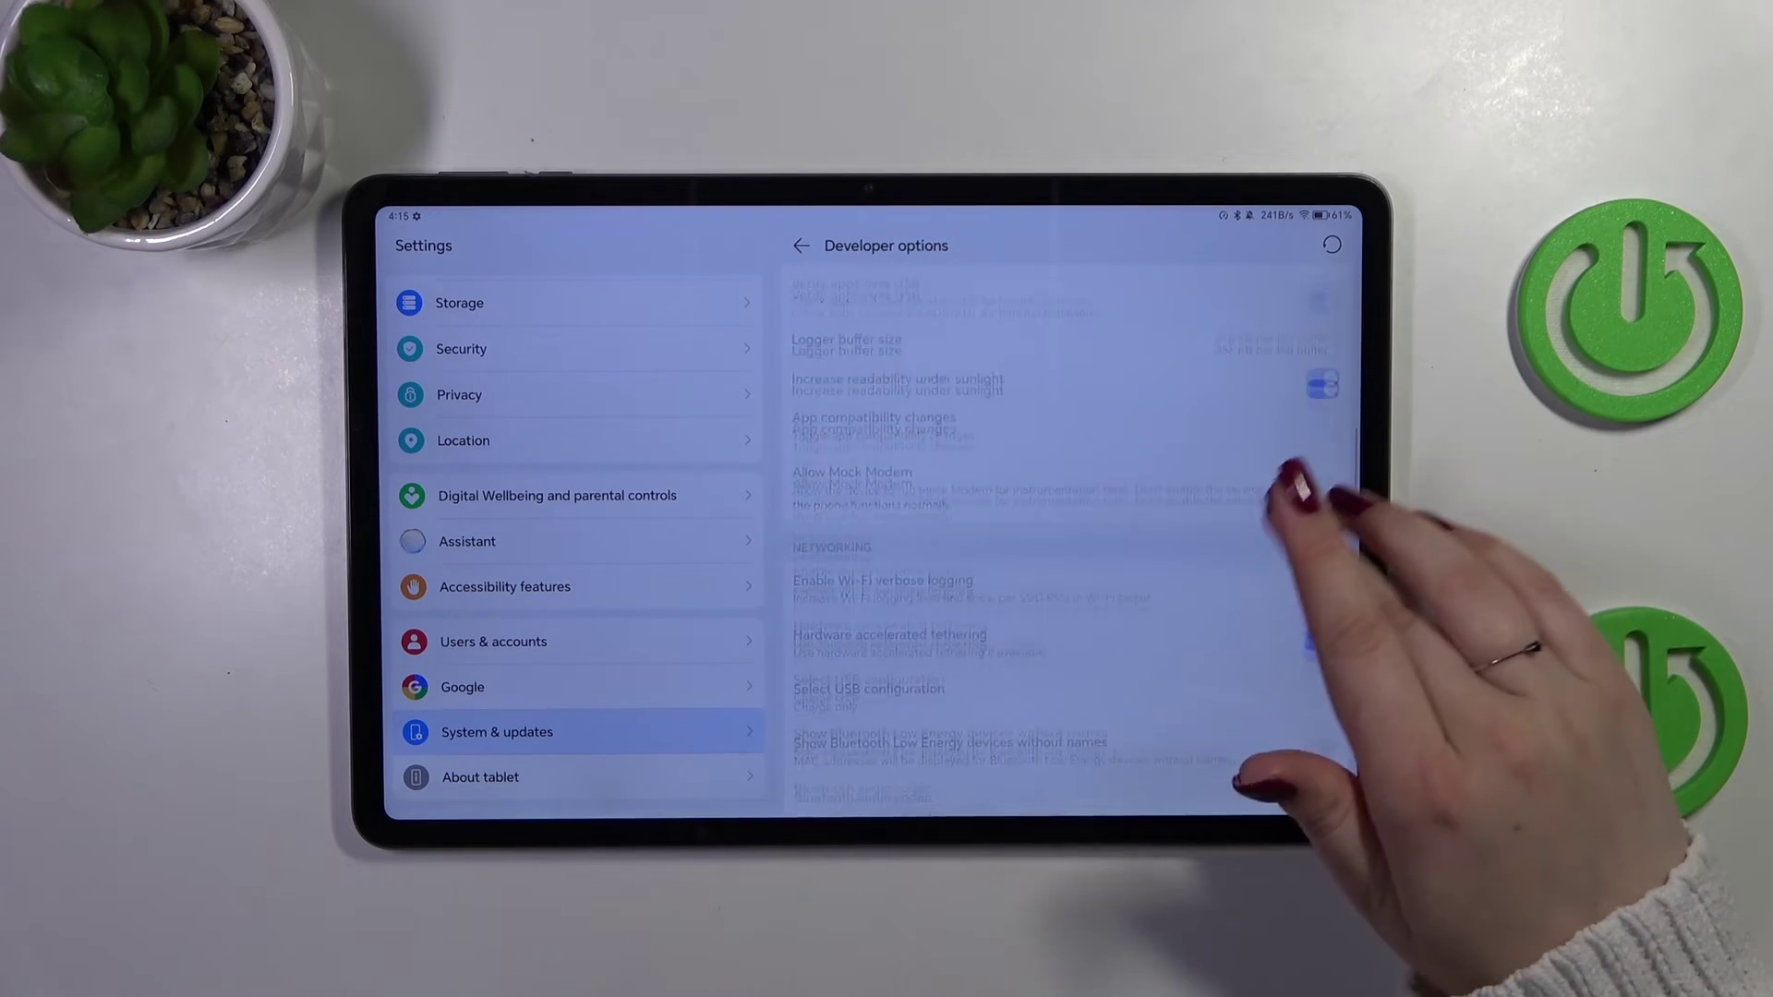
{"action": "scroll", "coordinate": [1177, 624], "scroll_direction": "down", "scroll_amount": 5}
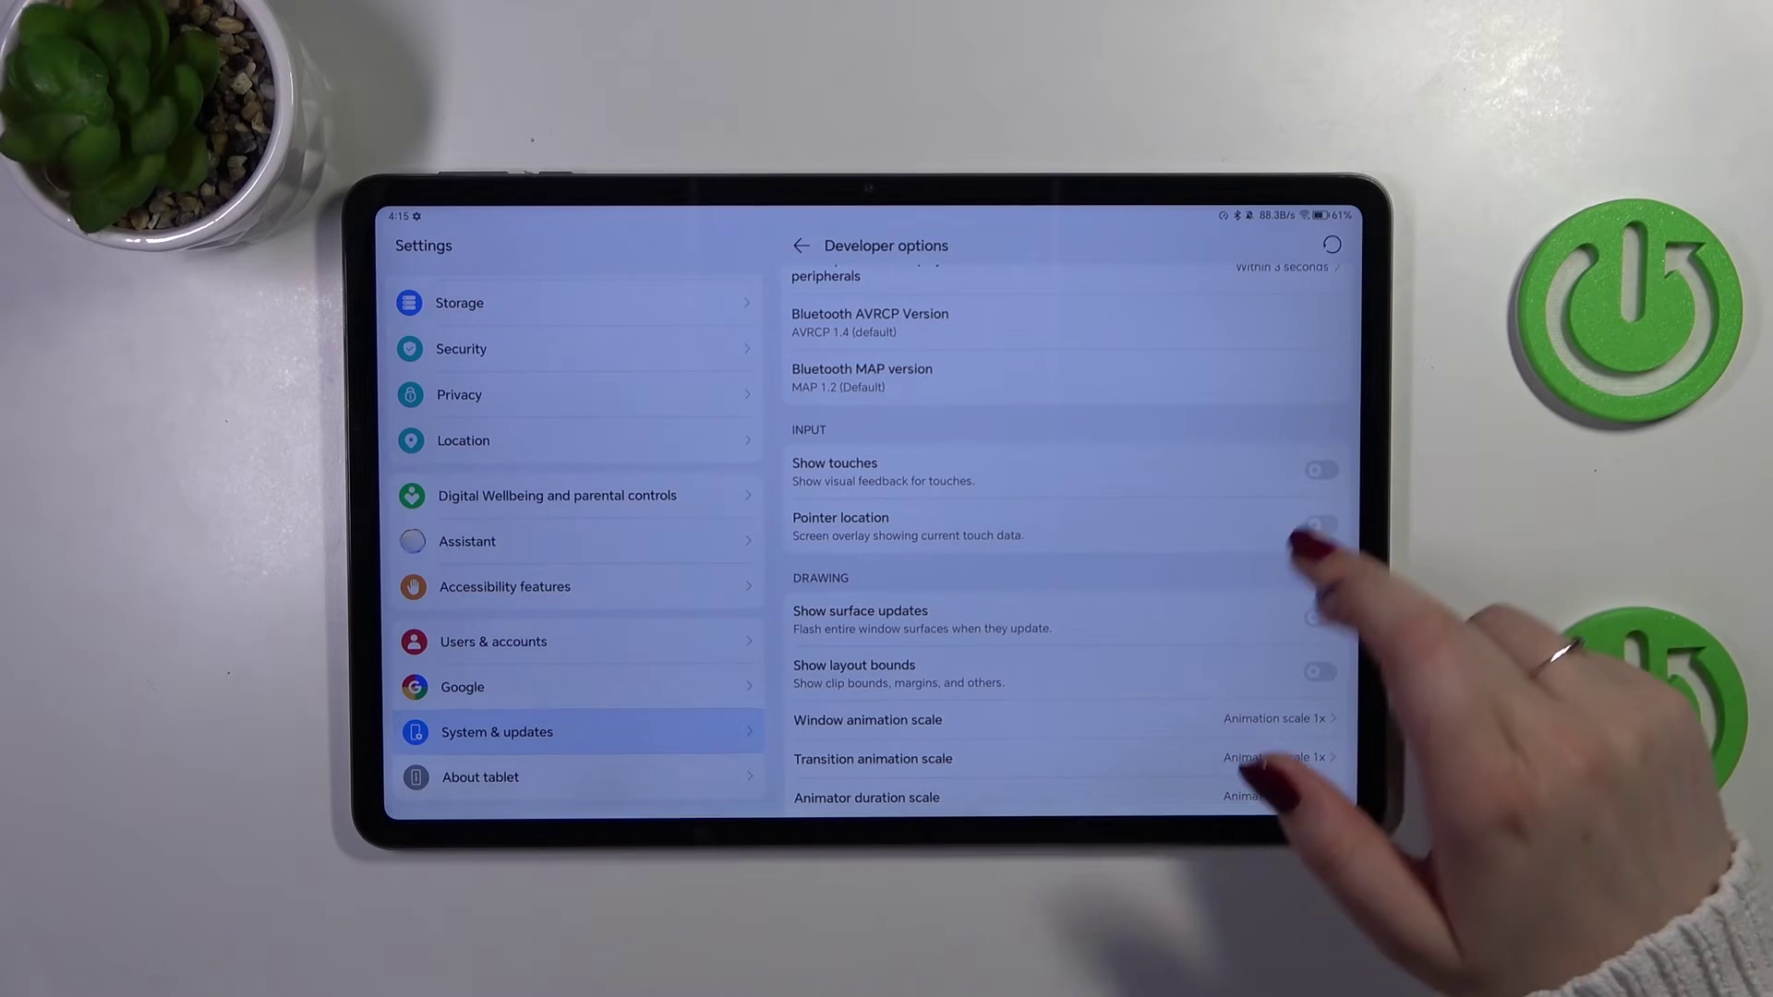
{"action": "left_click", "coordinate": [1319, 524]}
{"action": "scroll", "coordinate": [1178, 554], "scroll_direction": "up", "scroll_amount": 4}
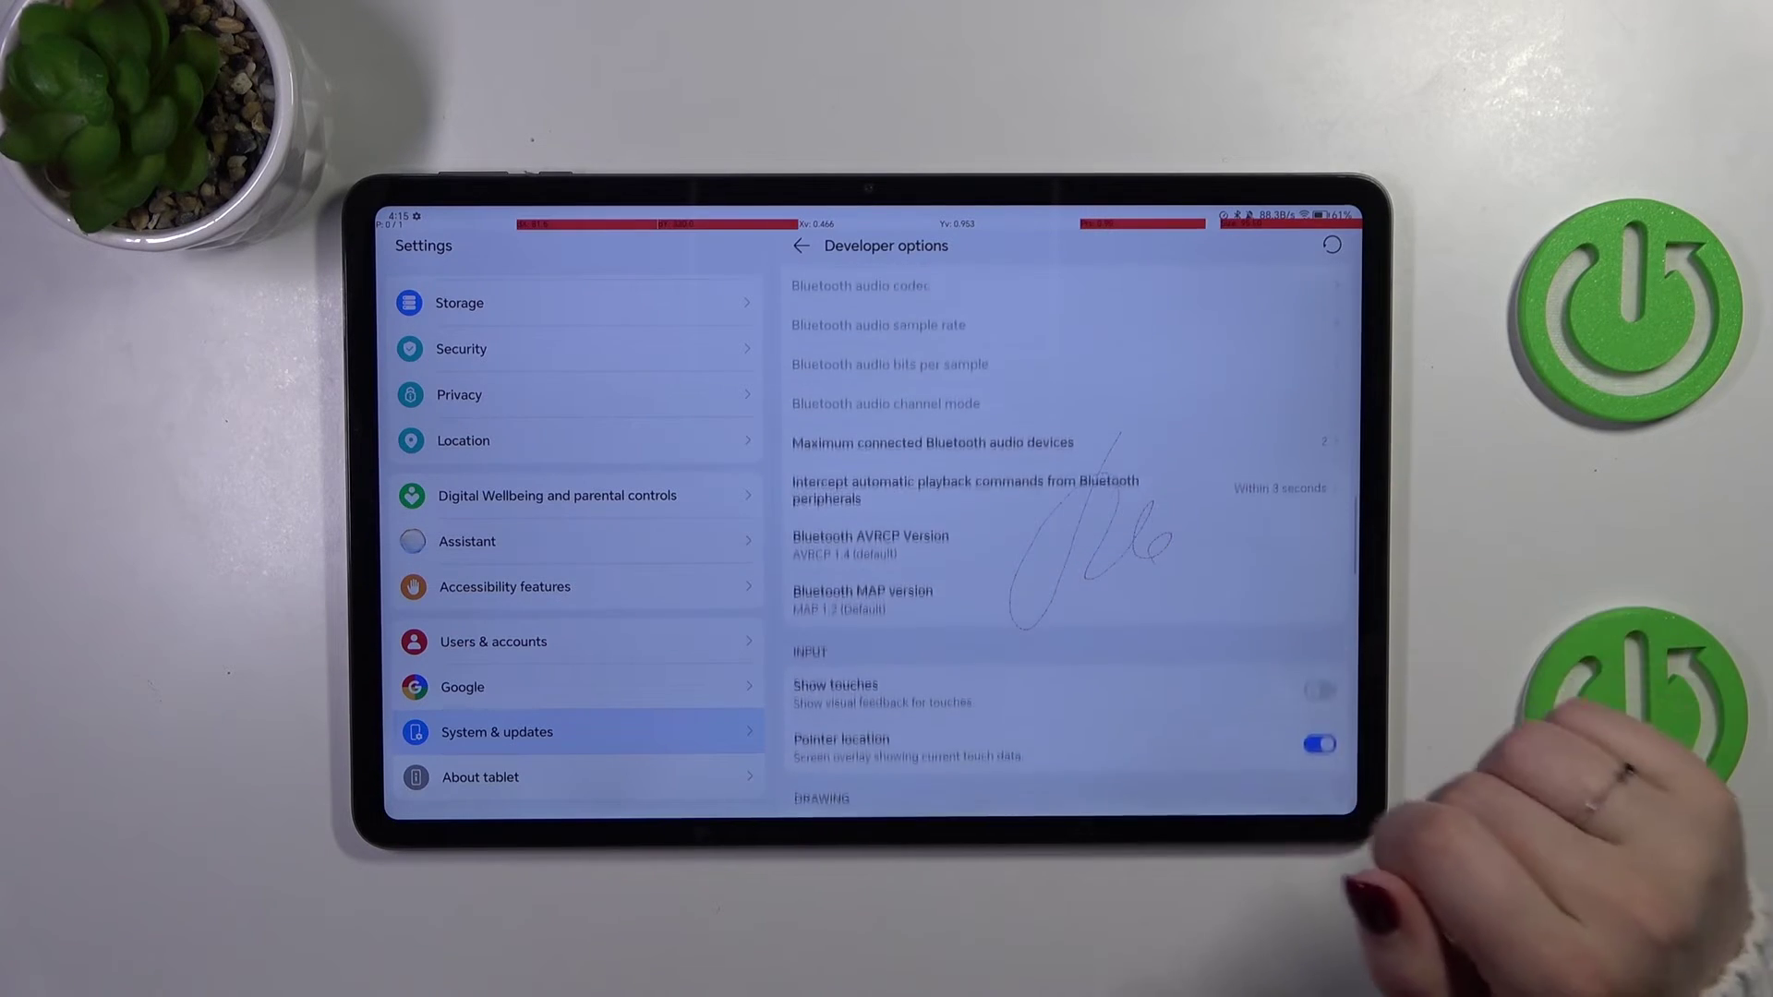
{"action": "scroll", "coordinate": [1178, 555], "scroll_direction": "down", "scroll_amount": 4}
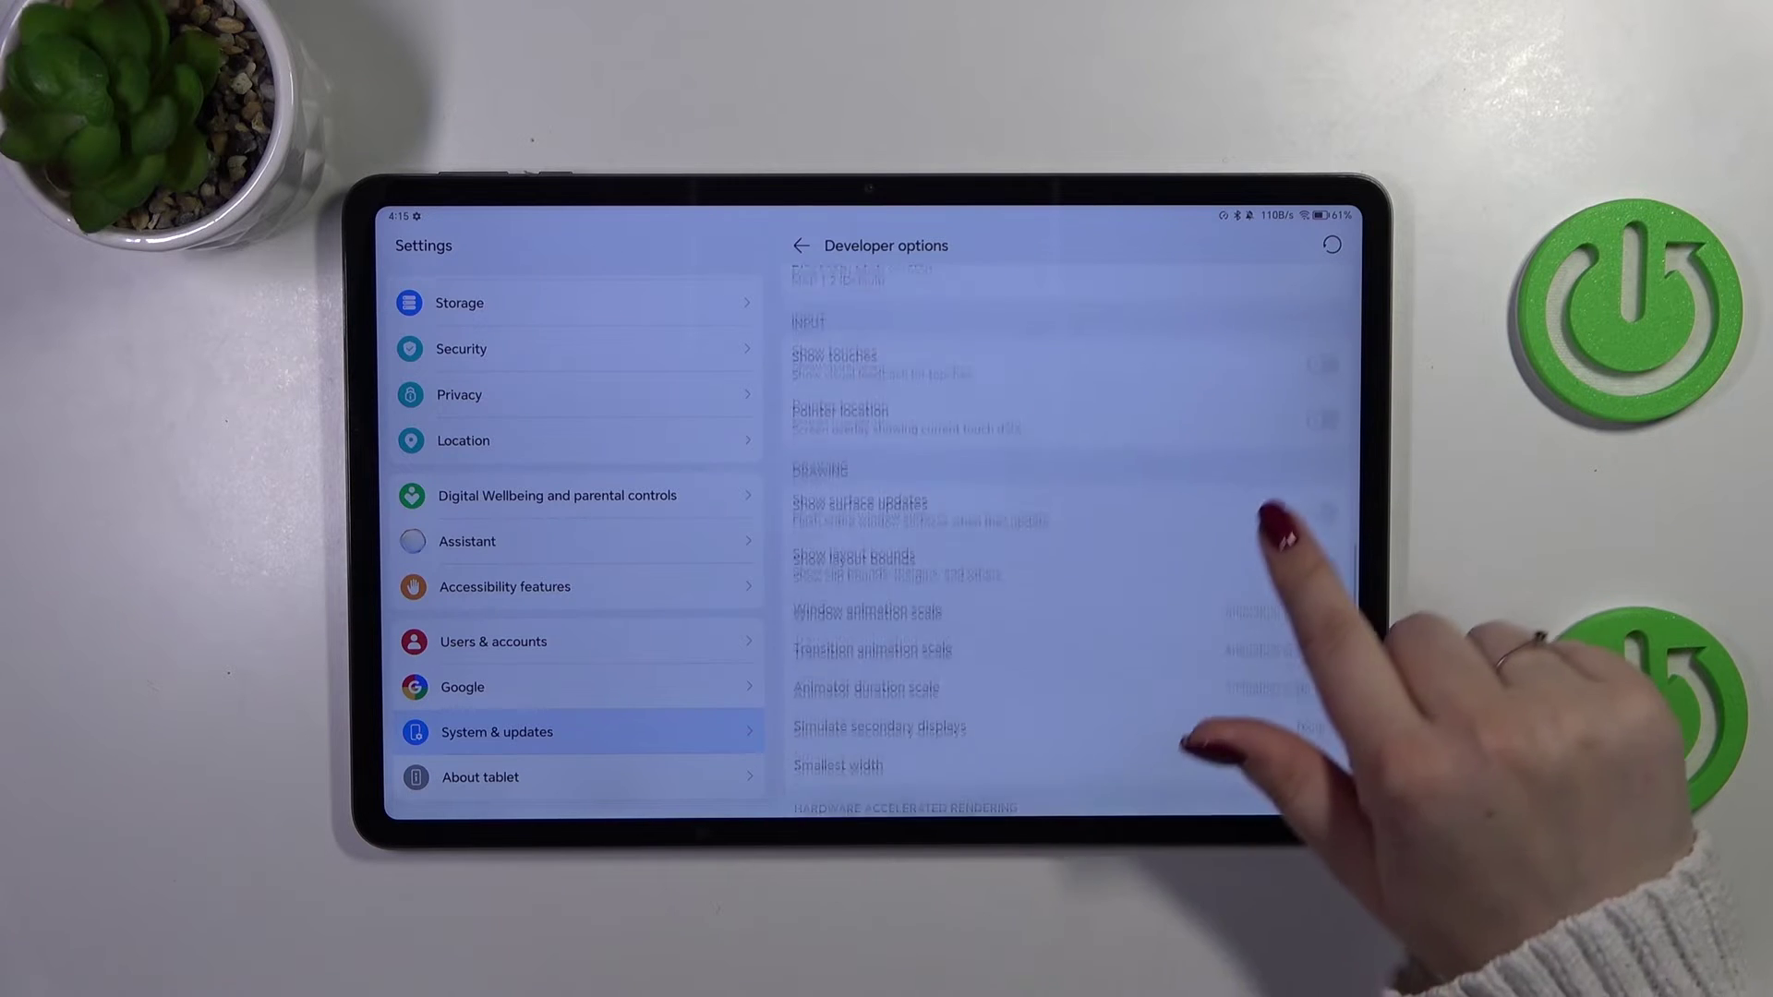
{"action": "scroll", "coordinate": [1178, 624], "scroll_direction": "down", "scroll_amount": 3}
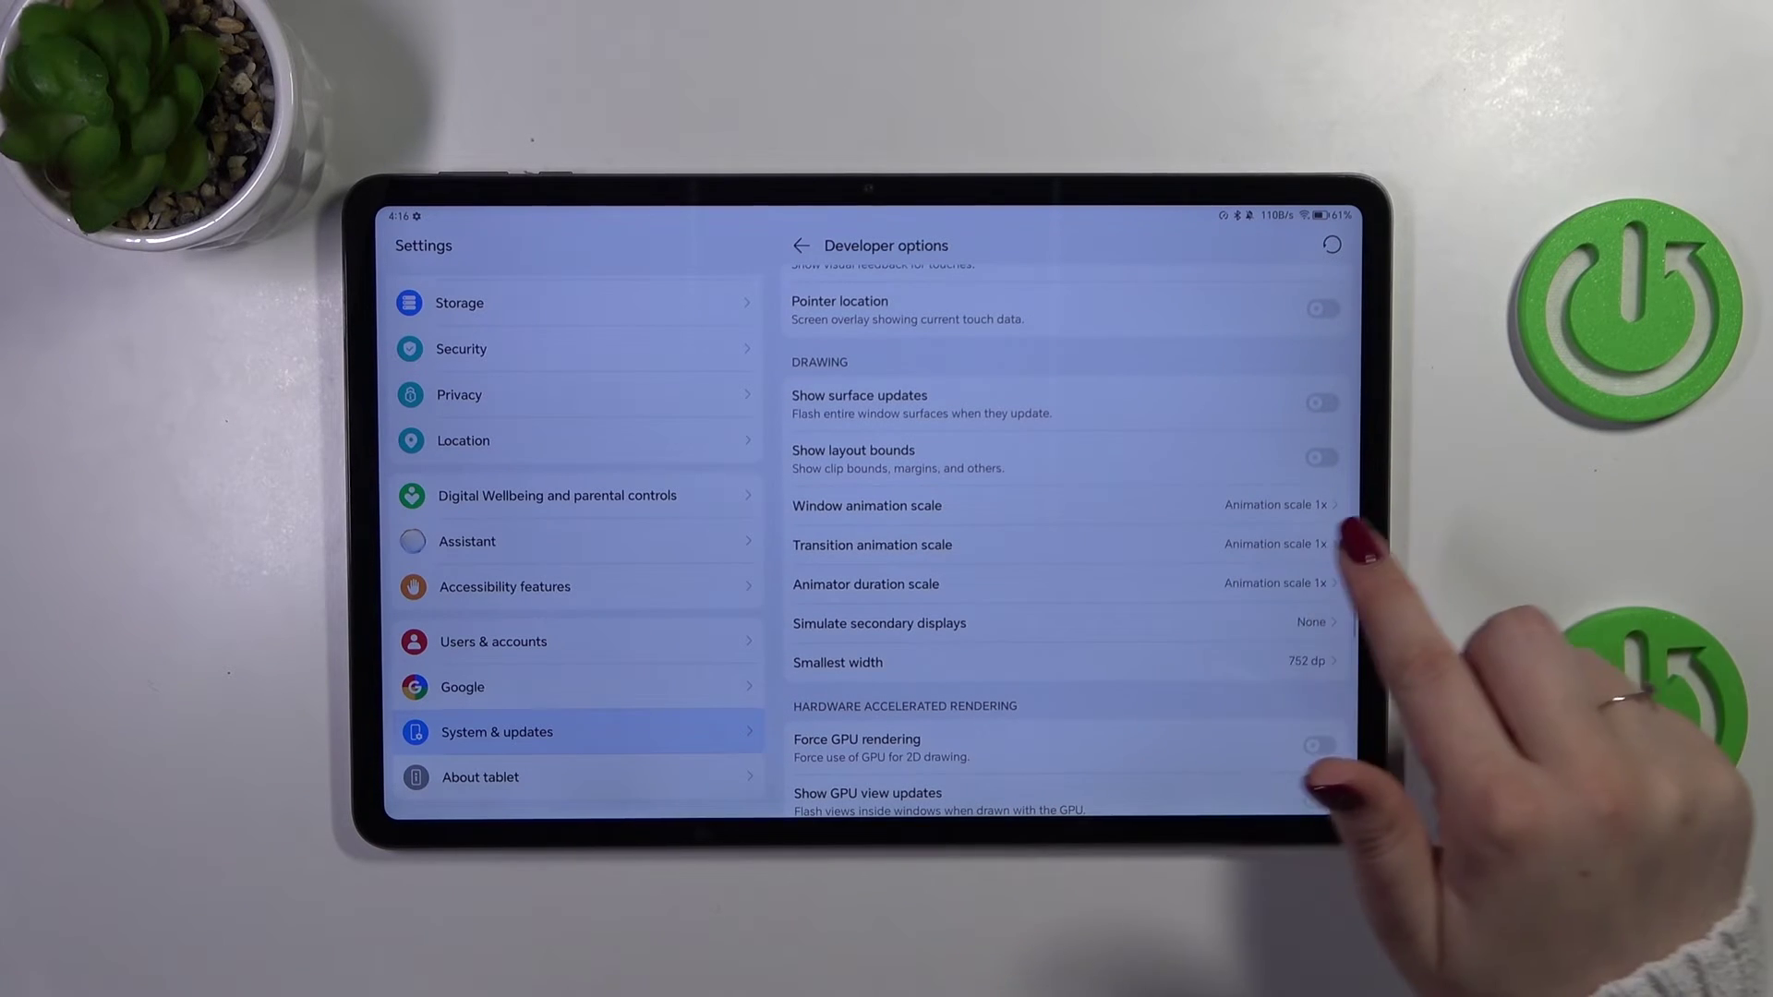
{"action": "left_click", "coordinate": [1274, 504]}
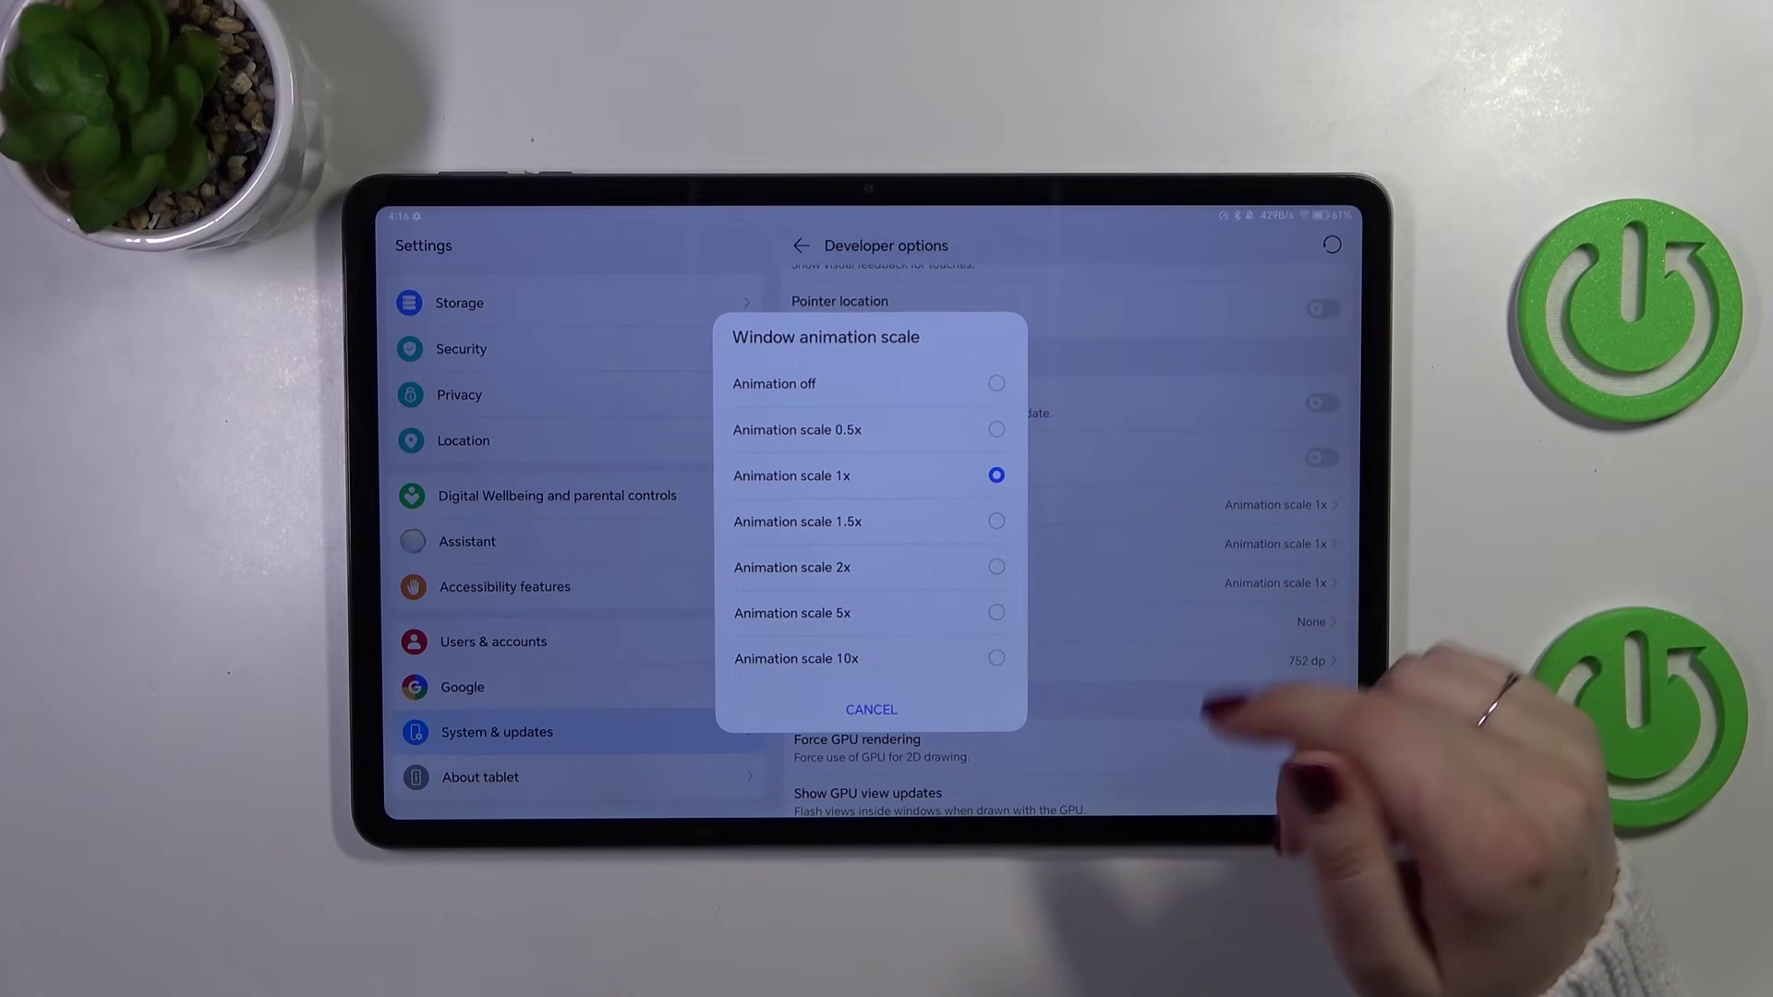
{"action": "left_click", "coordinate": [871, 709]}
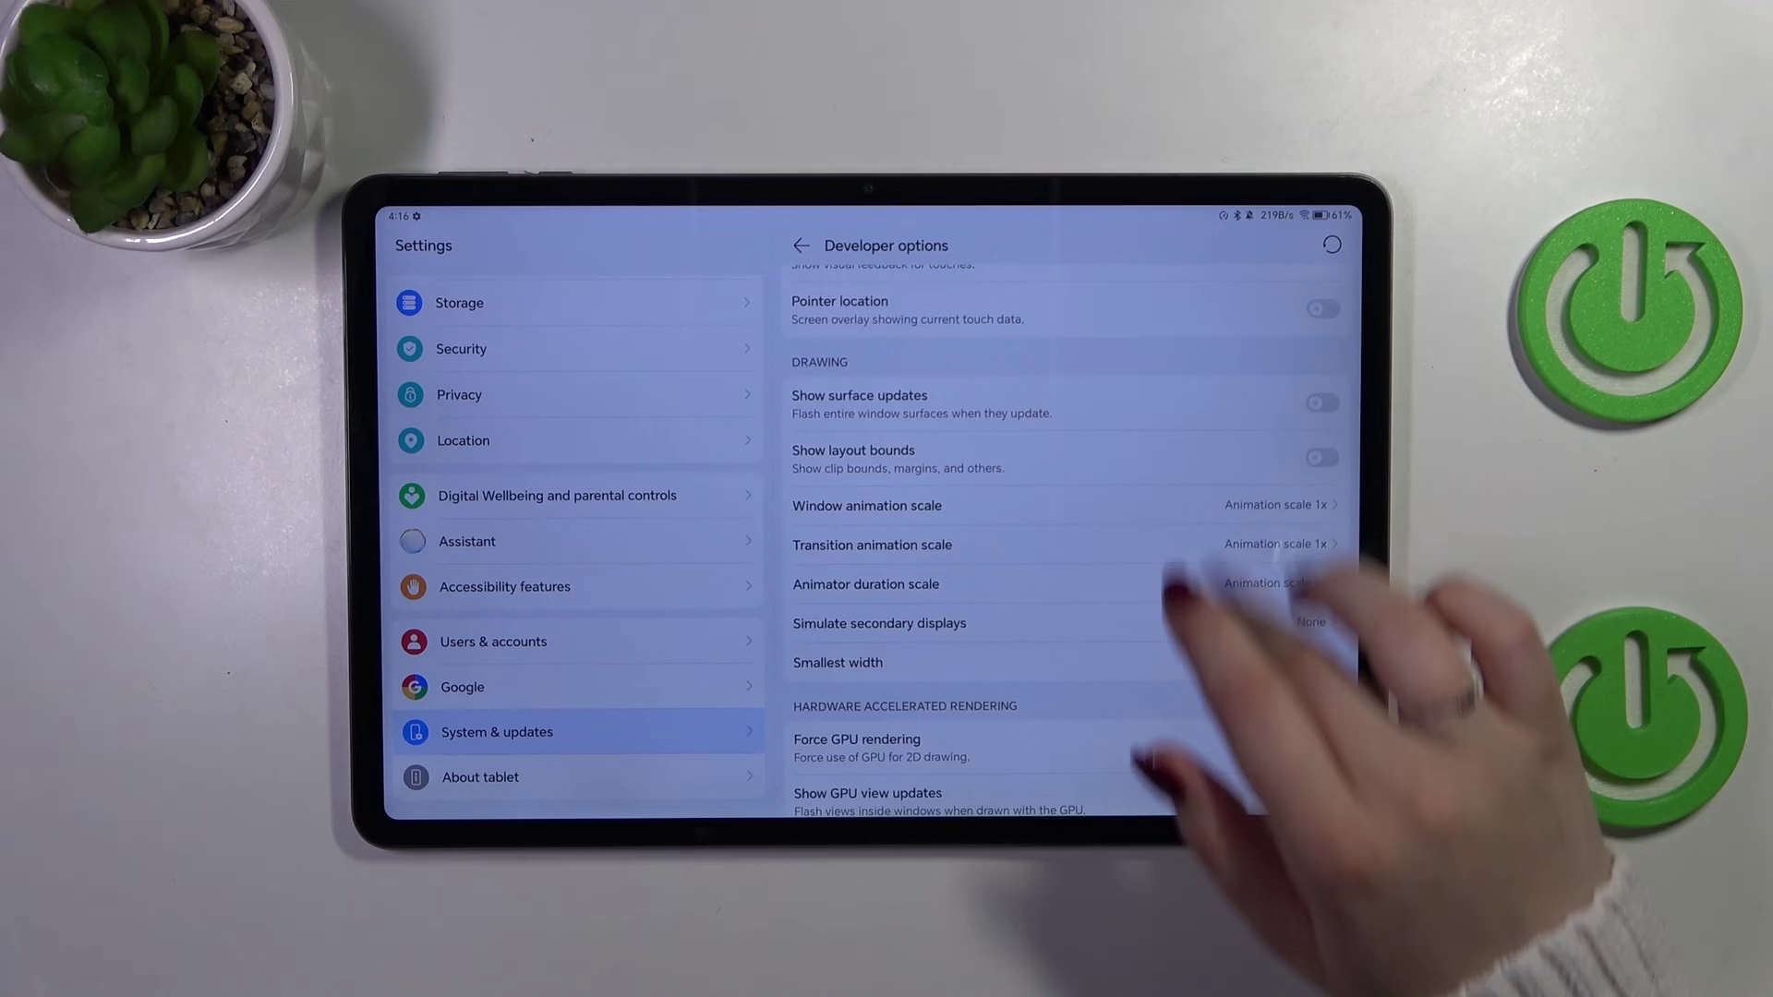
{"action": "scroll", "coordinate": [1054, 583], "scroll_direction": "up", "scroll_amount": 10}
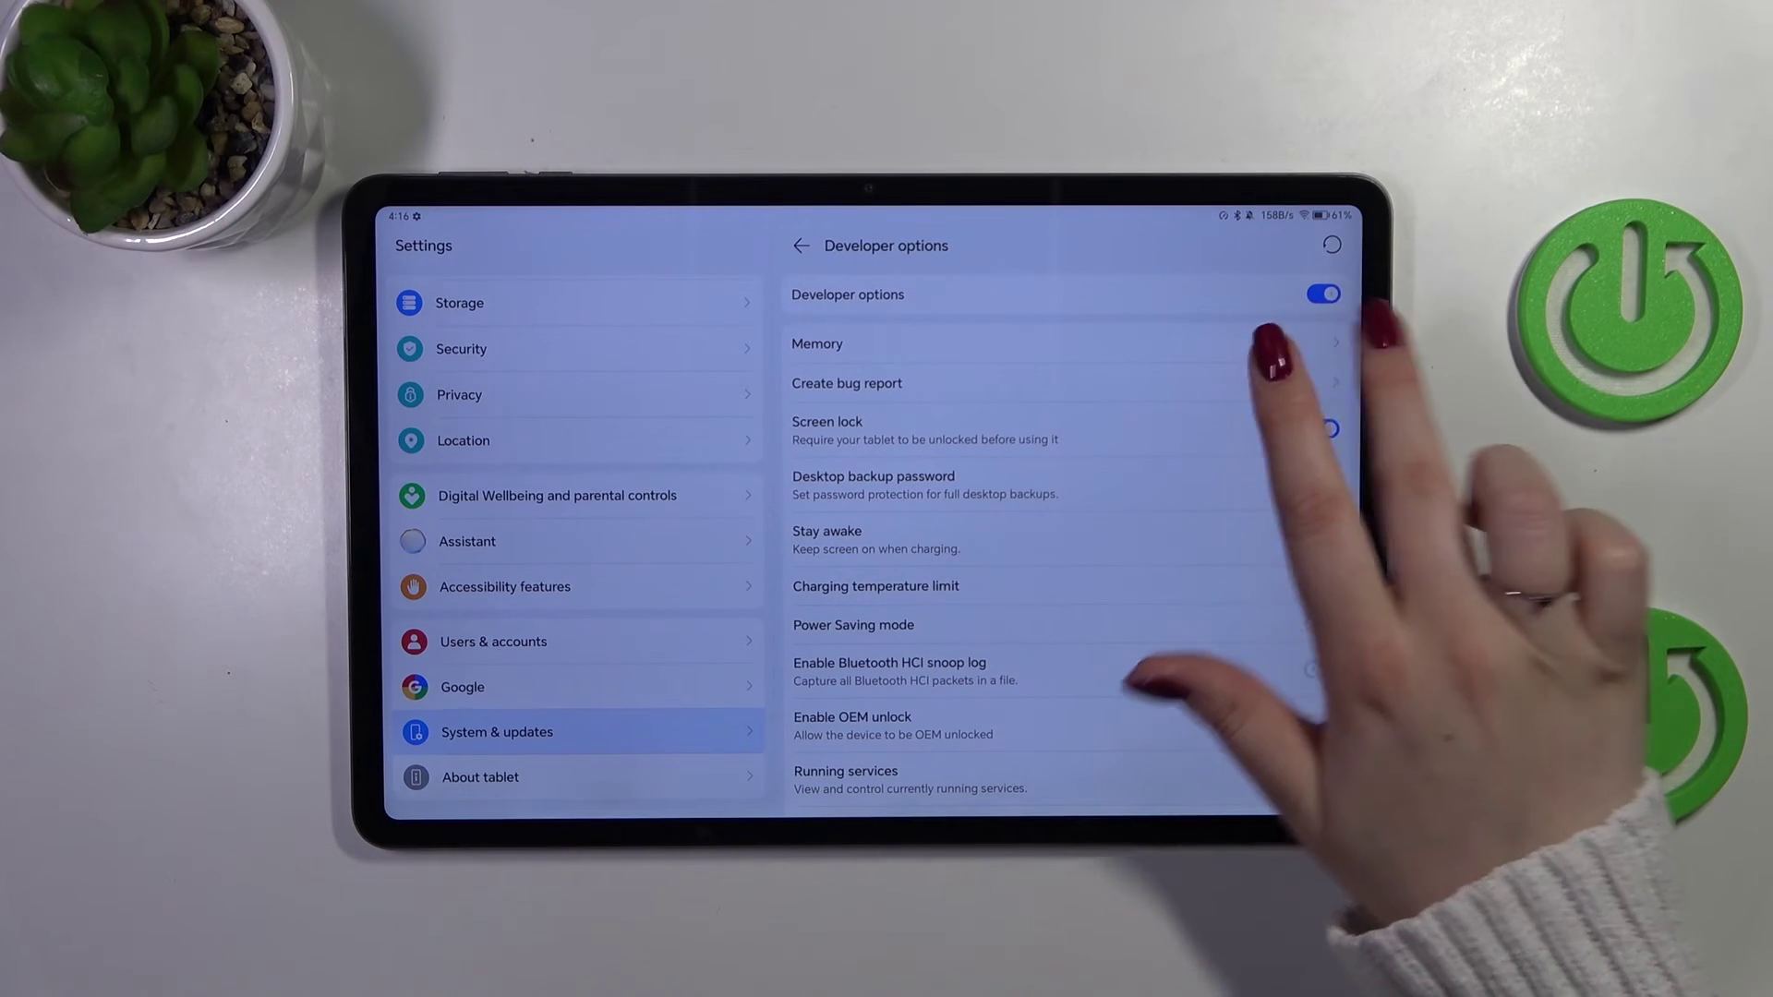
Step: Turn off the Developer options toggle at the top of the page
{"action": "left_click_drag", "start_coordinate": [1351, 416], "coordinate": [1191, 415]}
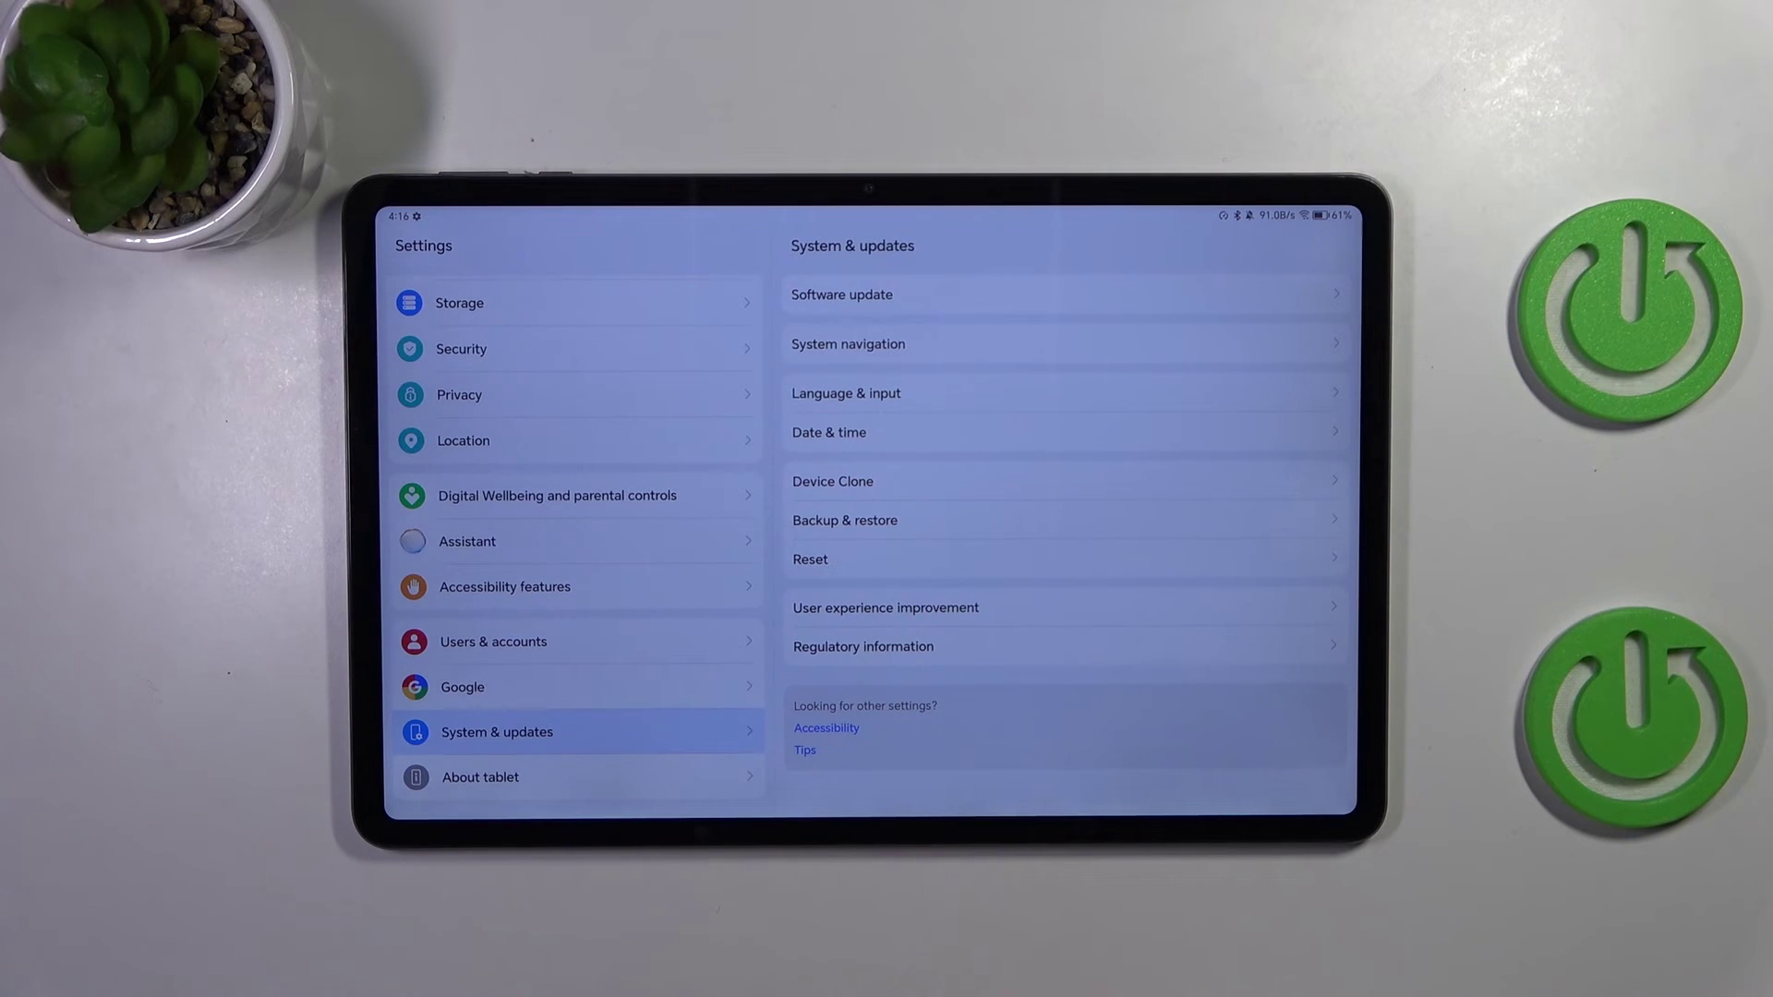
Step: Swipe up from the bottom edge to return to the MagicOS home screen
{"action": "left_click_drag", "start_coordinate": [873, 806], "coordinate": [873, 623]}
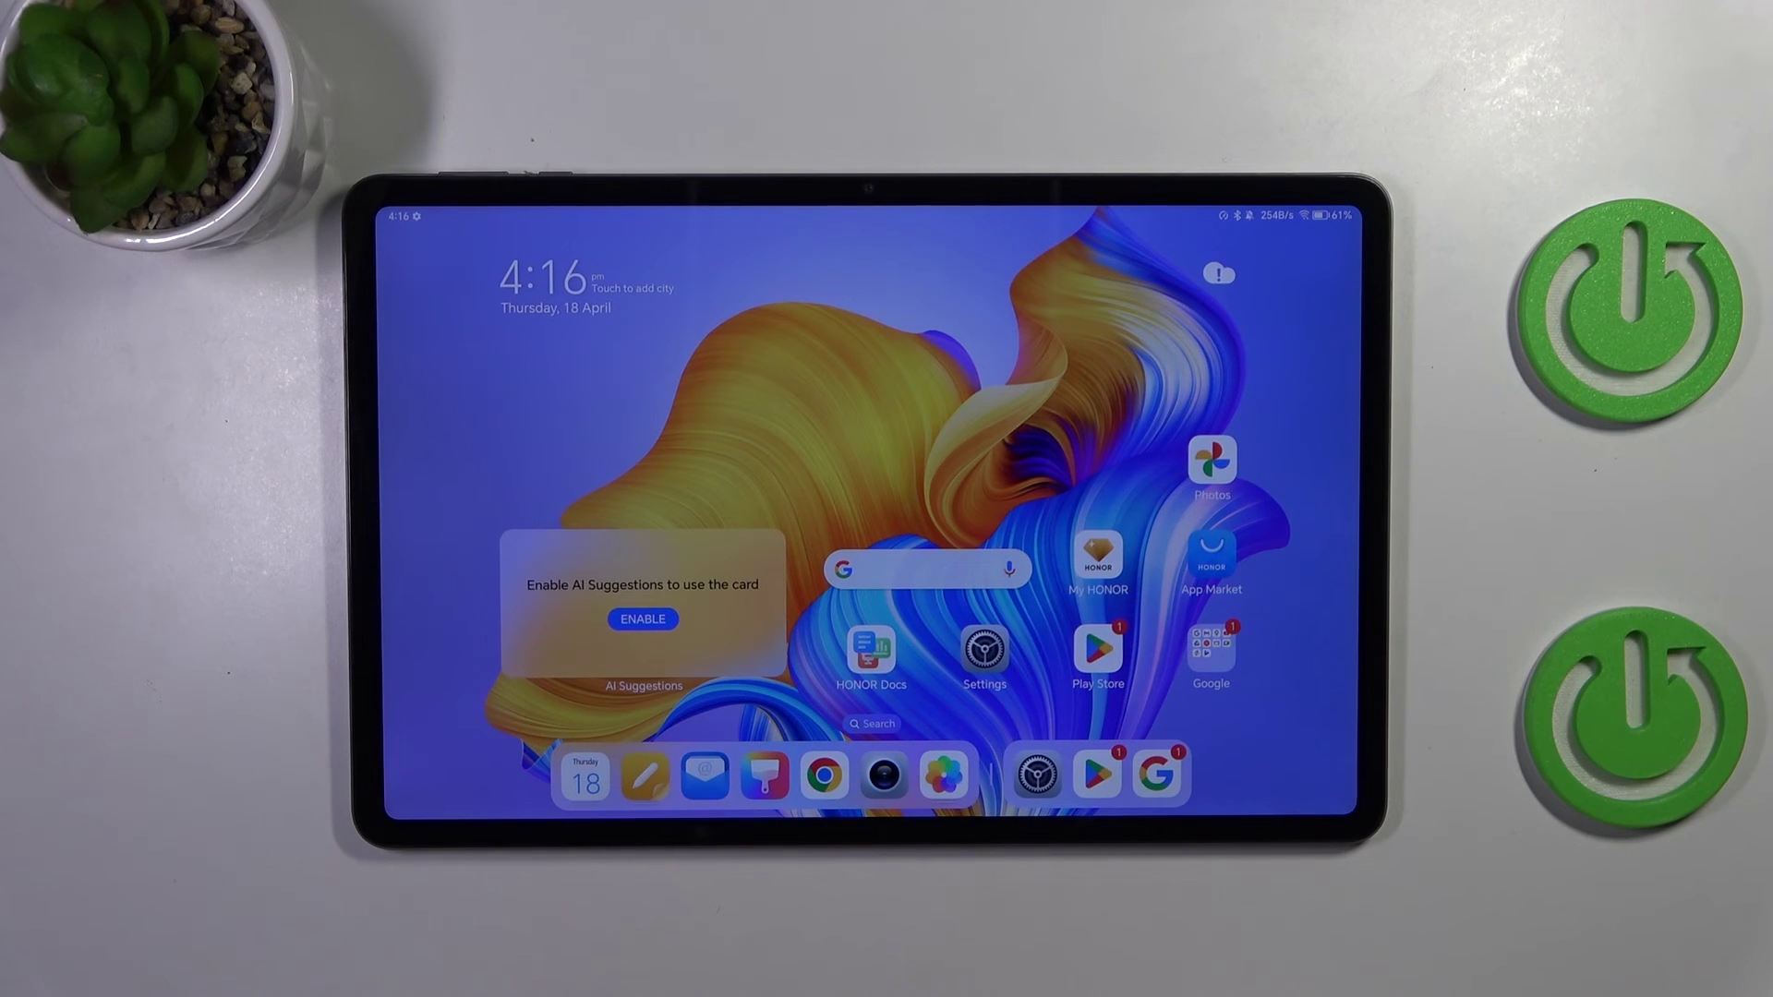